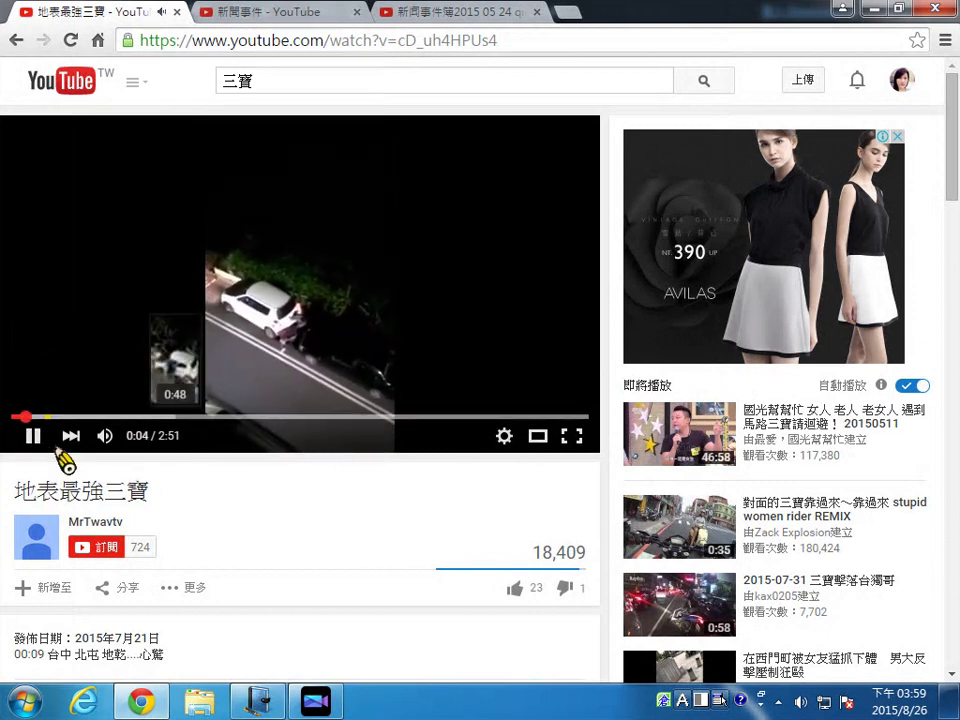
Compare how the vertical clip 地表最強三寶 and the news video in the other YouTube tab fill the frame, pausing playback on each.
left_click(355, 410)
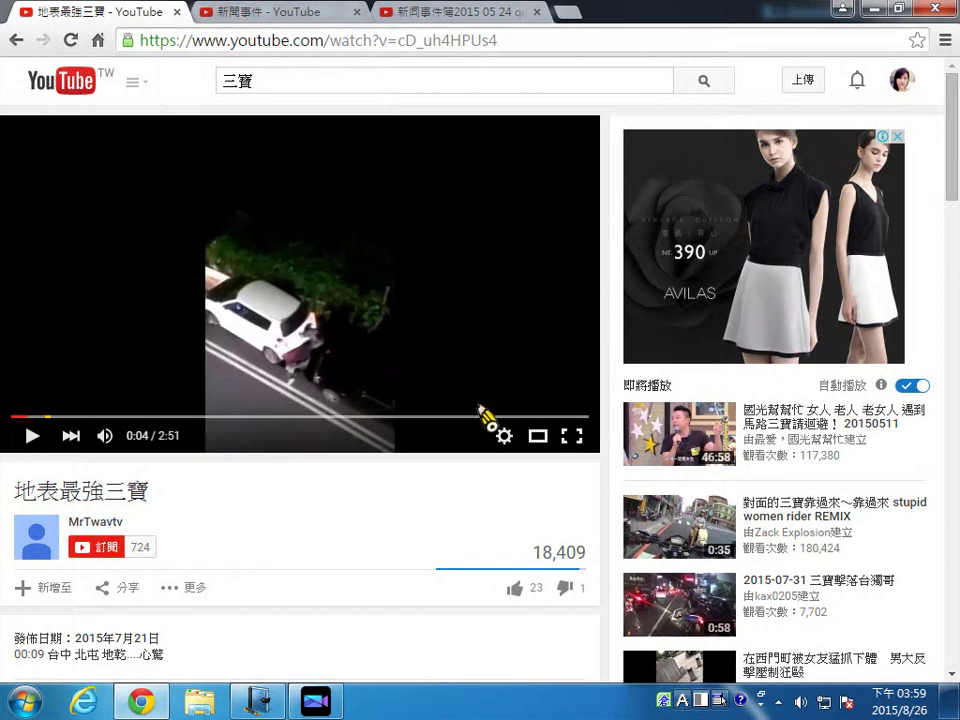
left_click(439, 12)
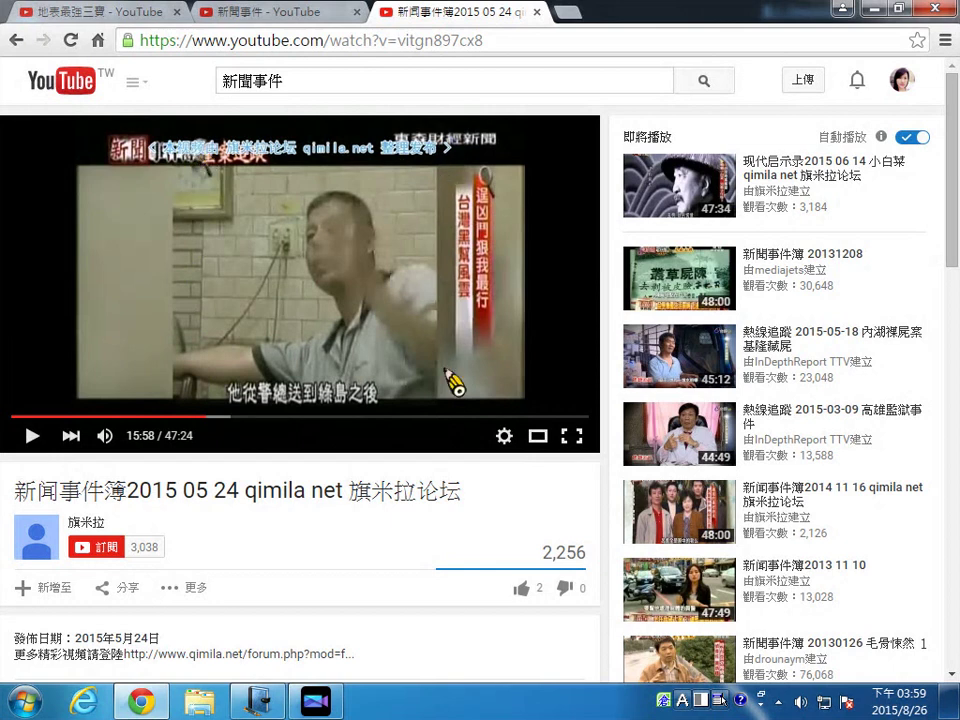
left_click(32, 437)
left_click(34, 435)
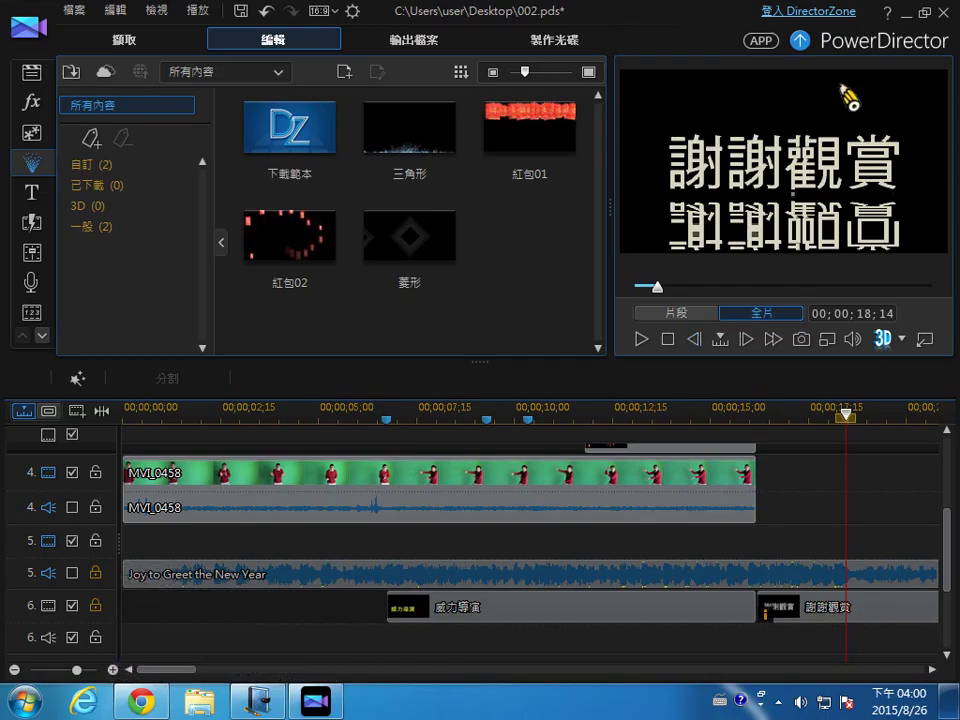
Save the open video project 002.pds and minimize its editor to show the desktop.
left_click(241, 12)
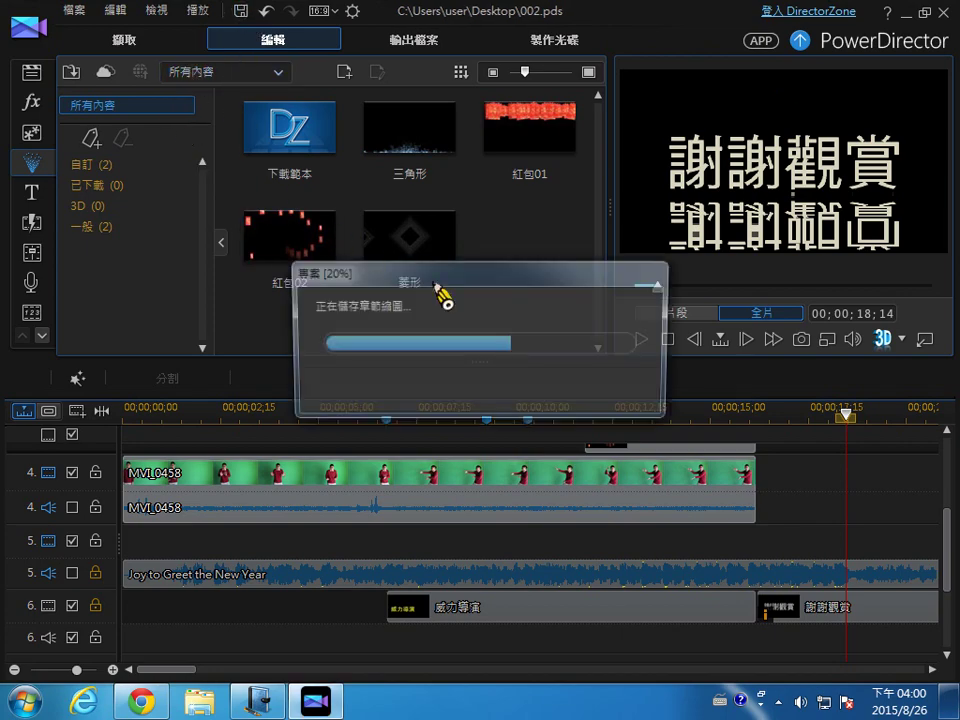
left_click(906, 12)
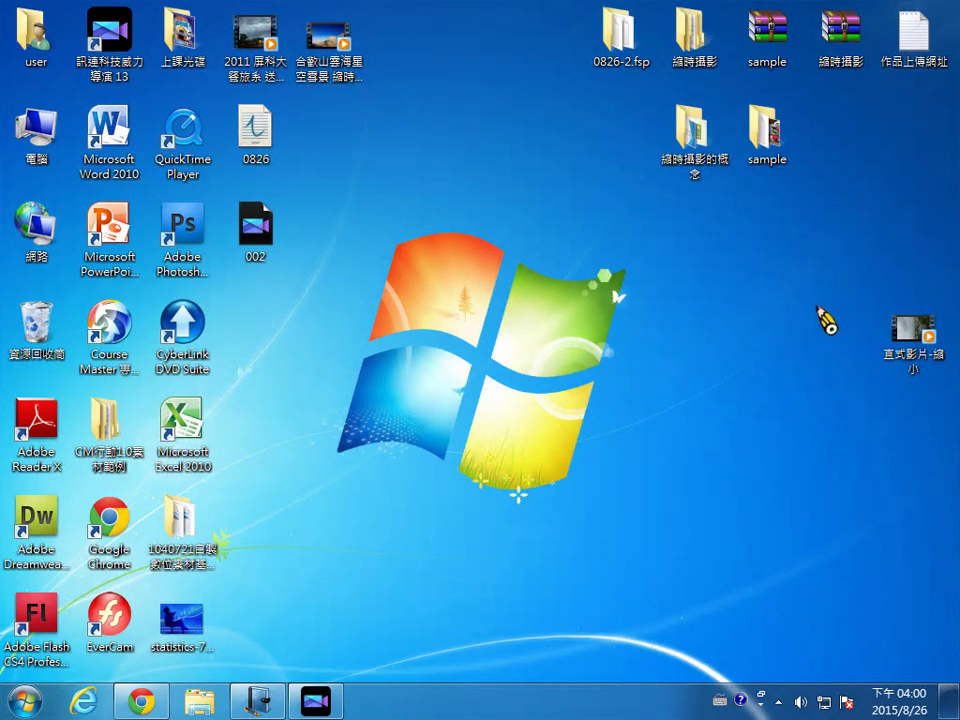
Move the 直式影片-縮小 clip to the middle of the desktop, watch it in the media player and close the player.
left_click_drag(924, 340, 560, 252)
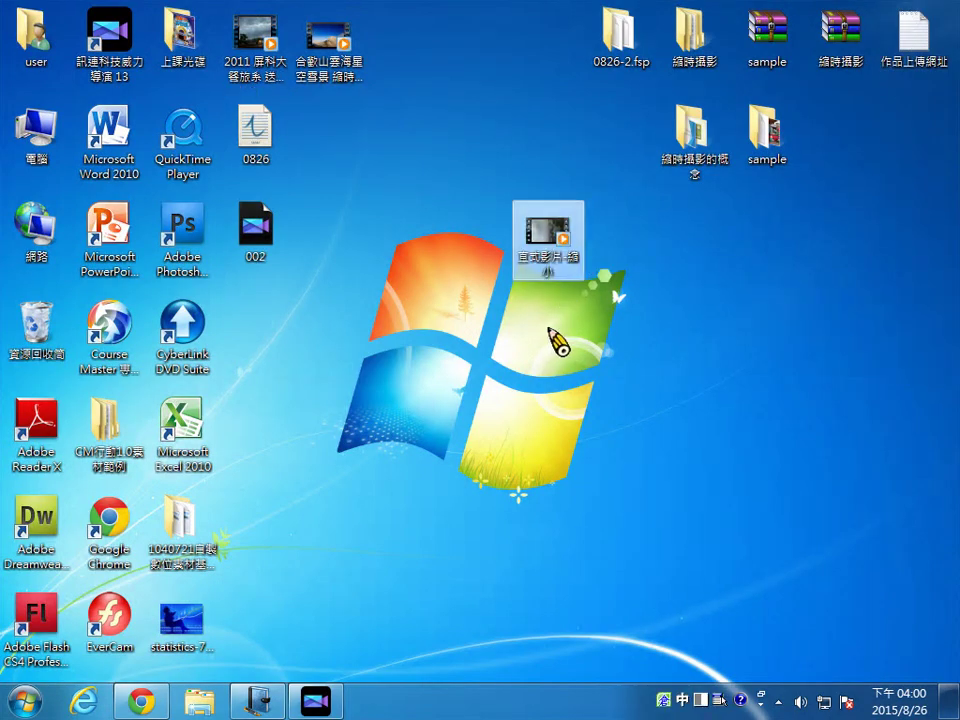
double_click(547, 262)
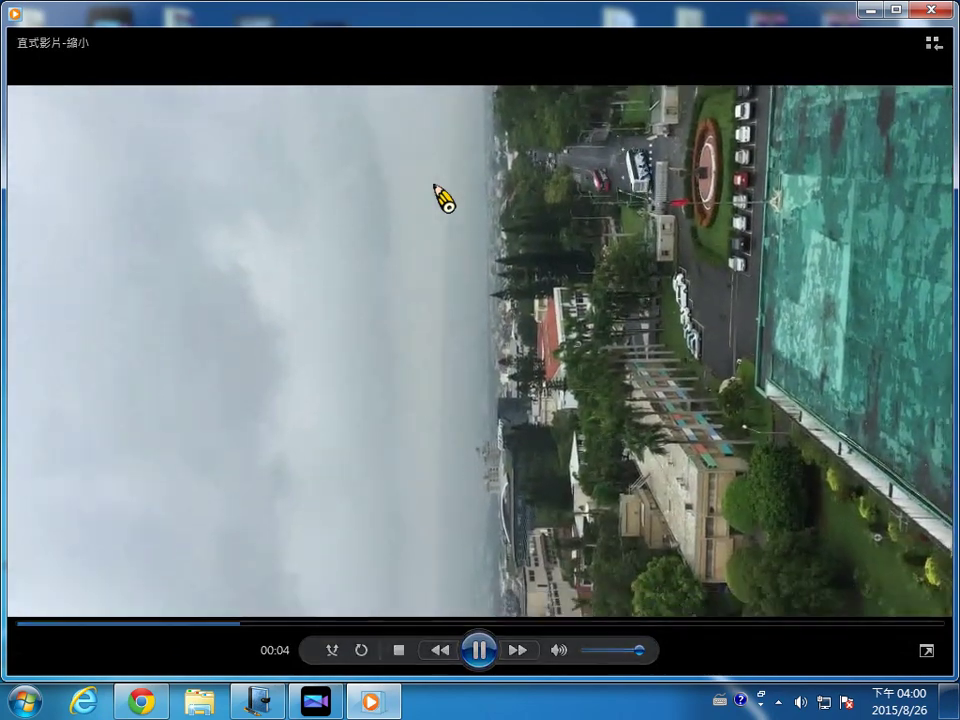
left_click(931, 10)
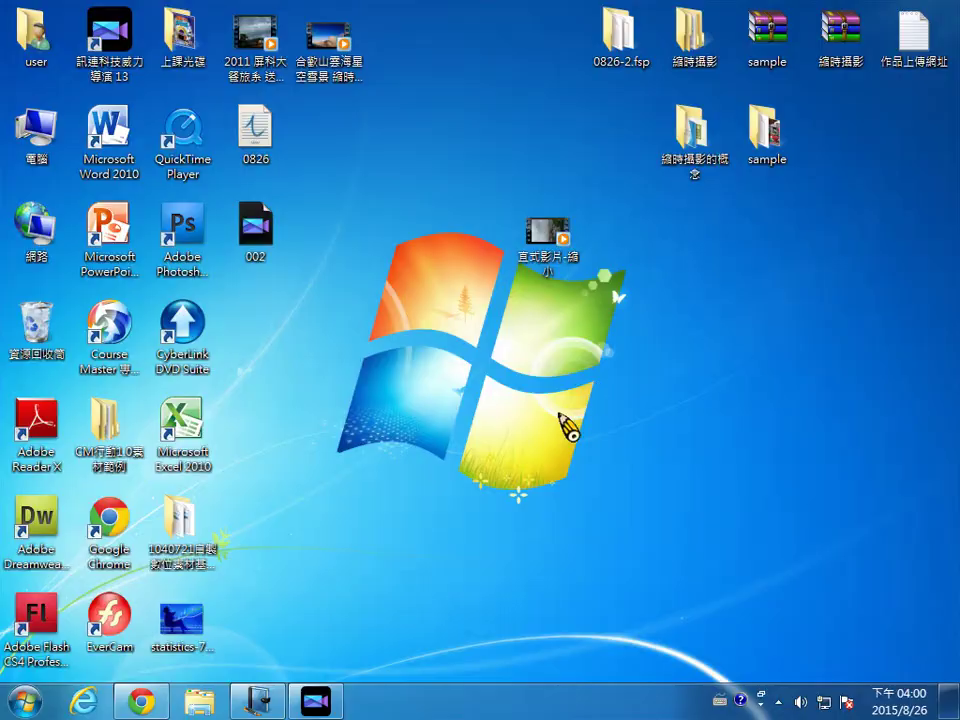
Close the 002.pds project and reopen PowerDirector 13 in 完整功能編輯器, continuing the trial and skipping registration.
left_click(318, 700)
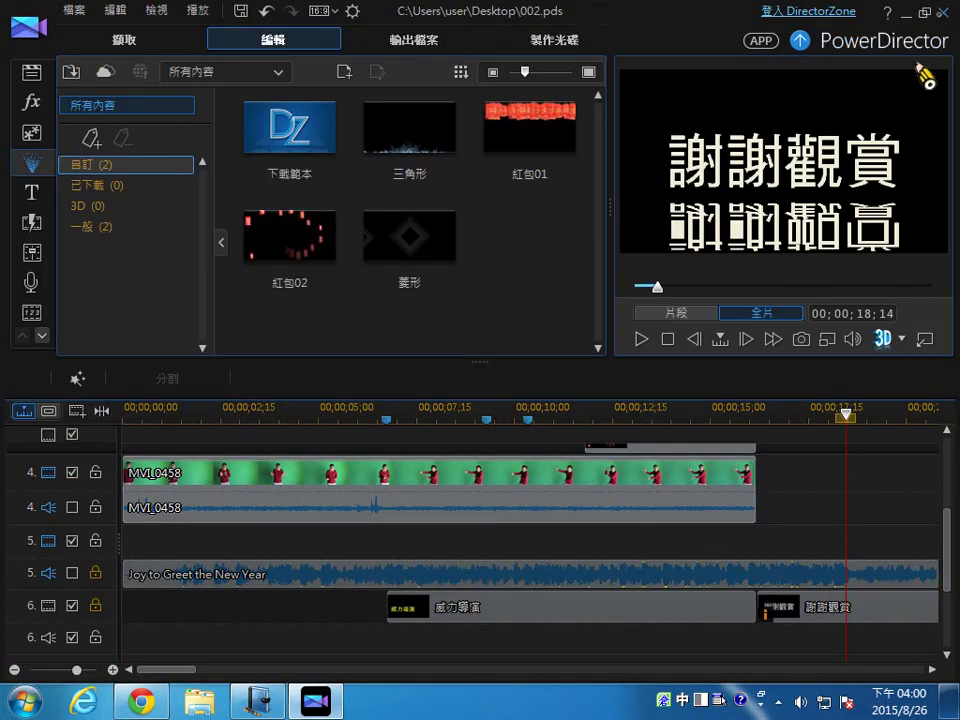
left_click(944, 12)
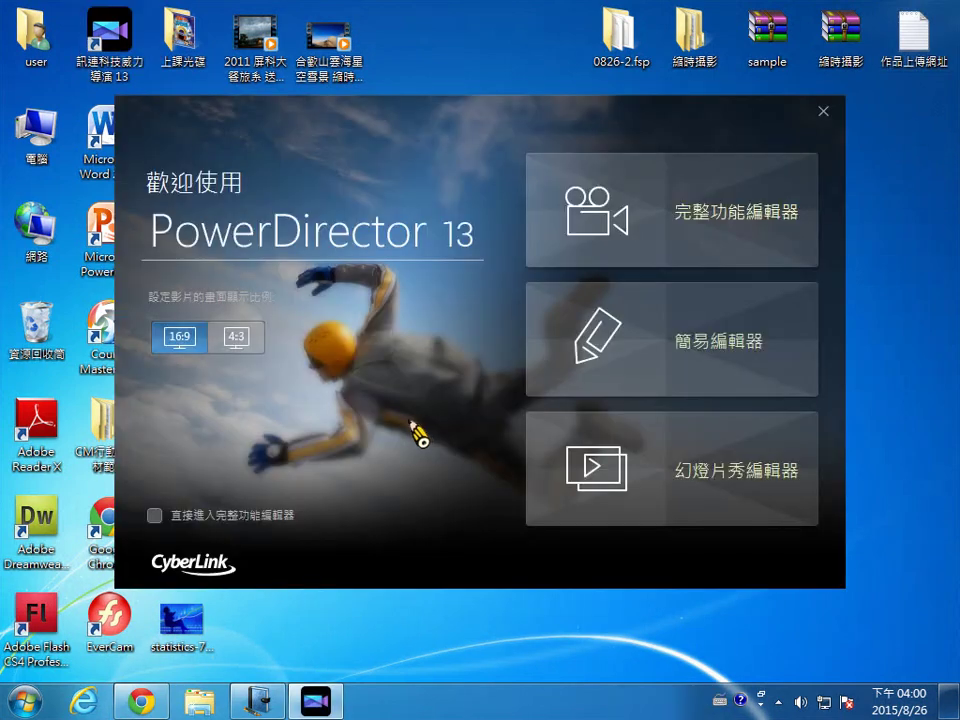
left_click(696, 264)
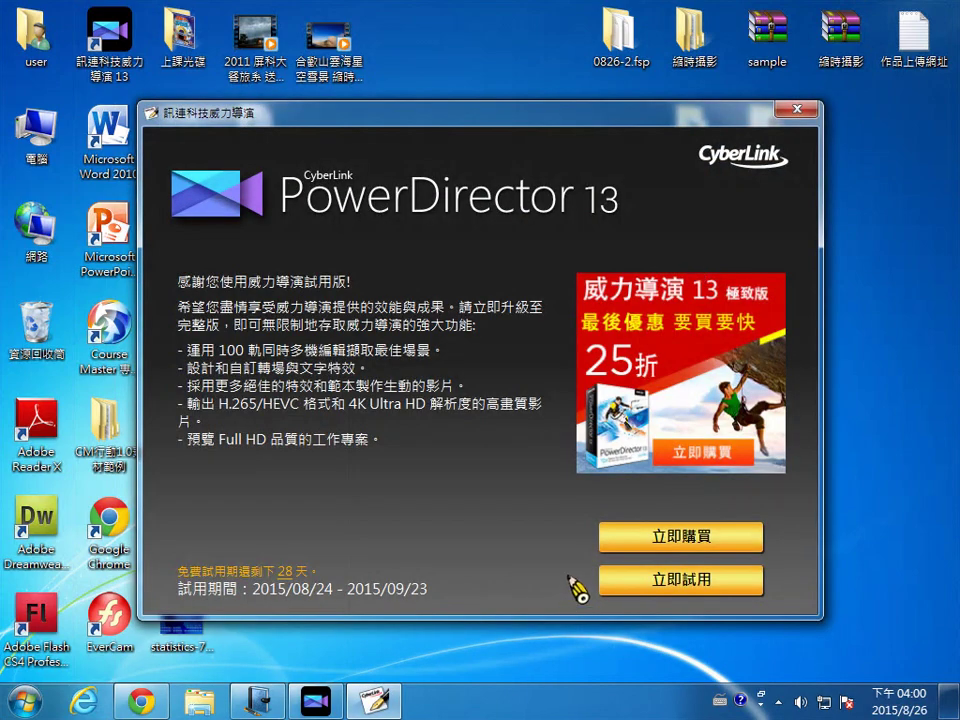
left_click(634, 579)
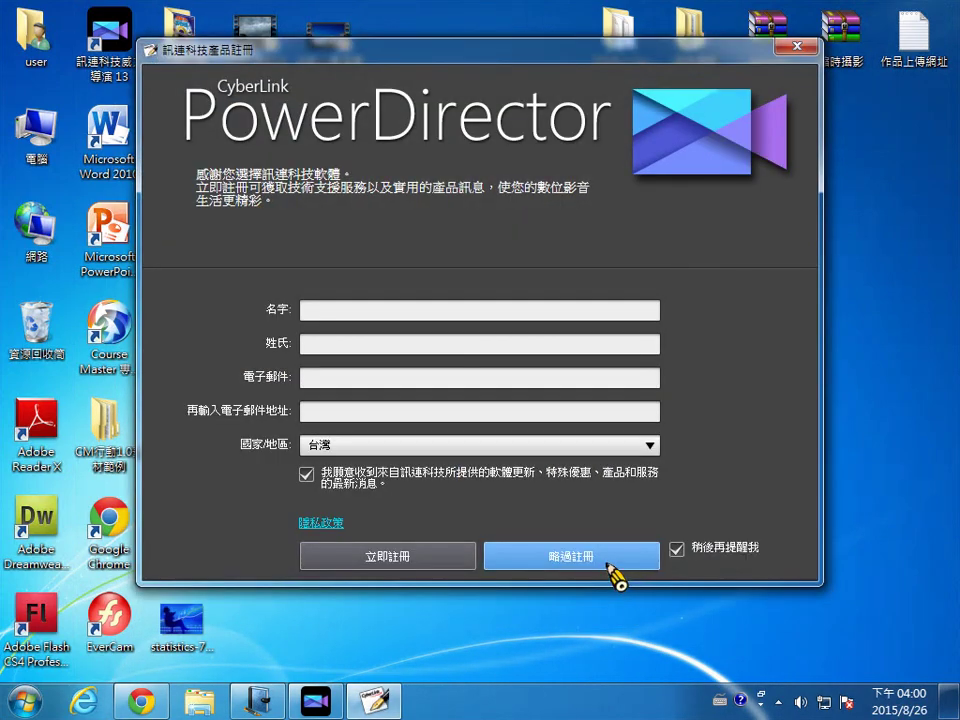
left_click(600, 553)
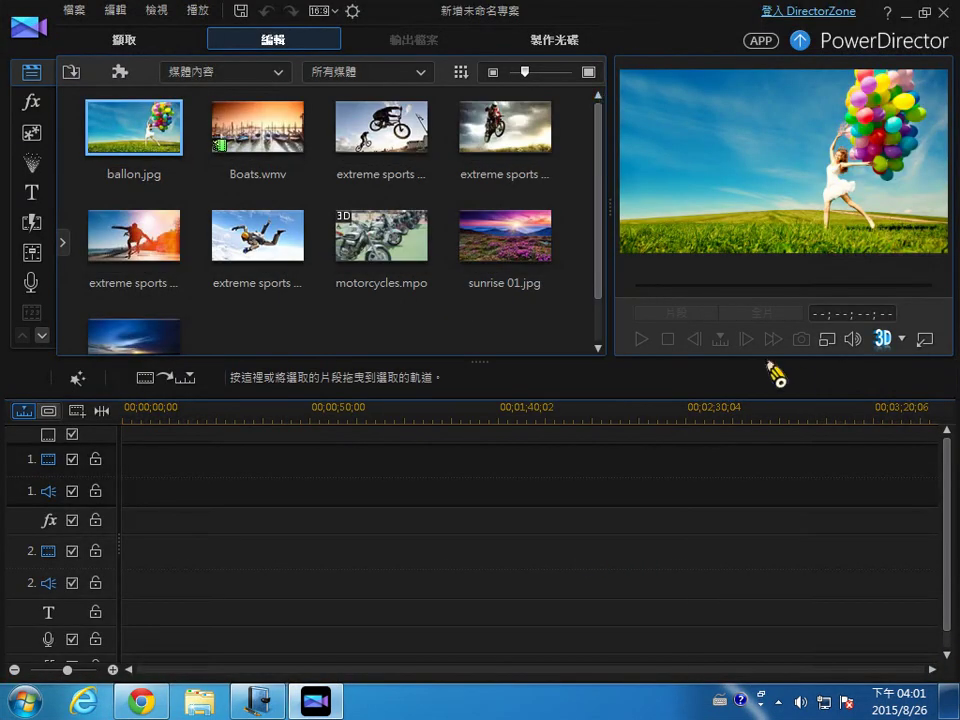
Clear the sample media from the library and import 直式影片-縮小.wmv from the desktop, dismissing the shadow file warning.
right_click(540, 332)
left_click(640, 474)
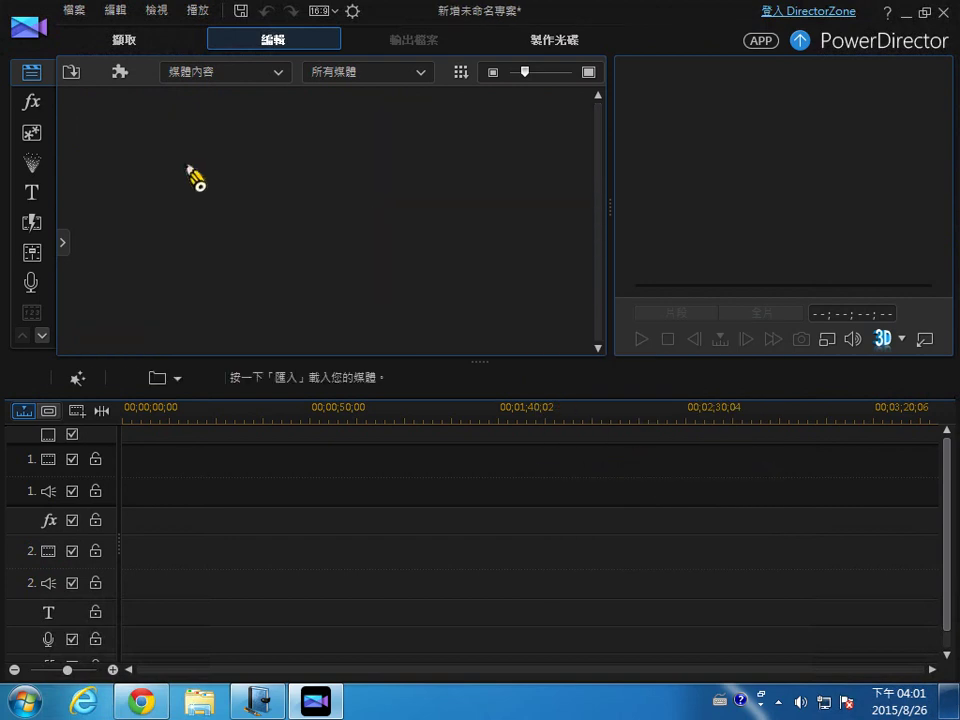
left_click(78, 72)
left_click(120, 98)
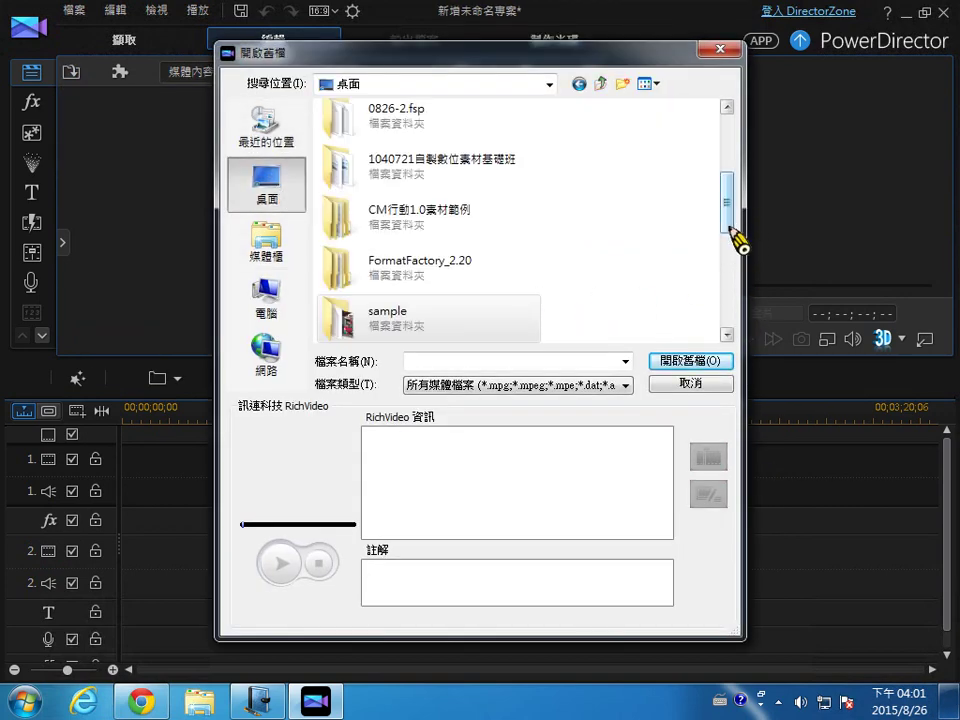
scroll(515, 322, "down", 5)
double_click(426, 315)
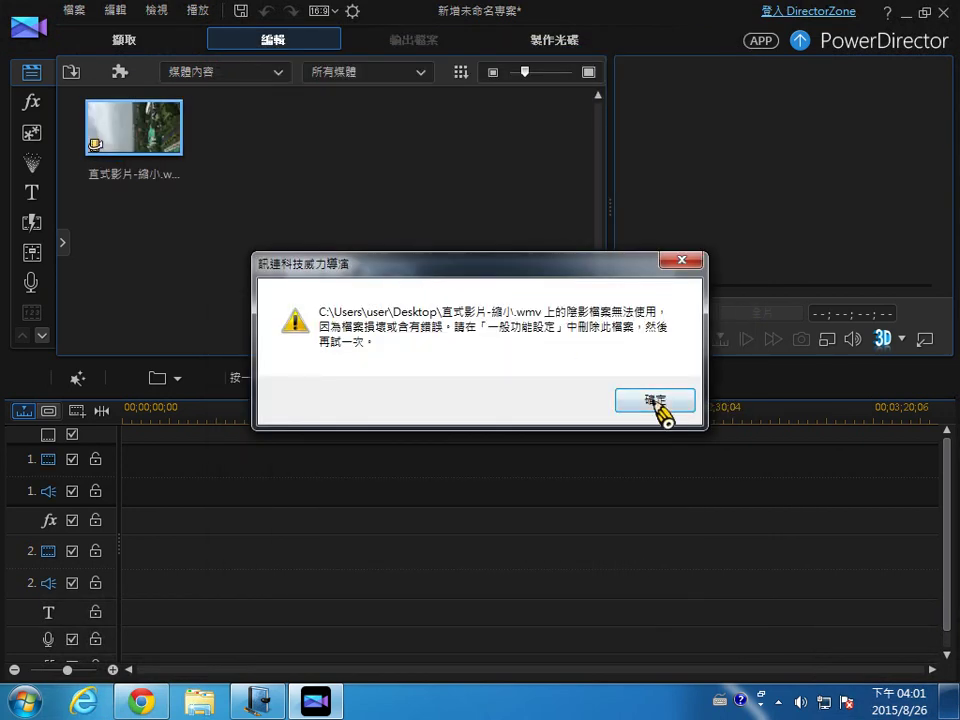
left_click(658, 402)
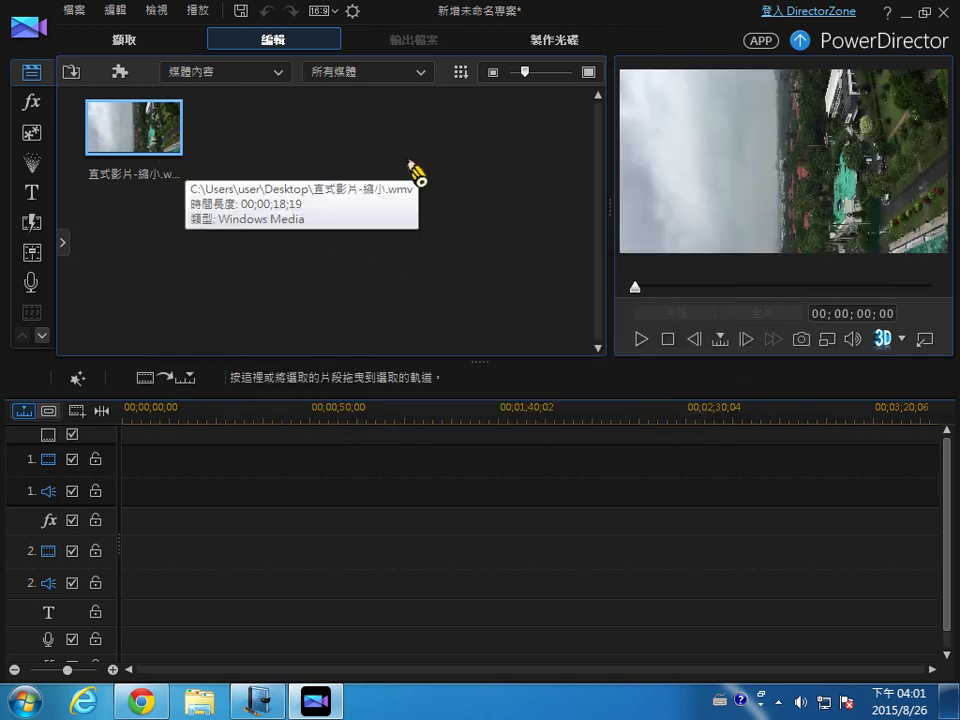
Preview the imported clip, place it at the start of video track 1 and rotate it a quarter turn clockwise so it stands upright.
left_click(643, 341)
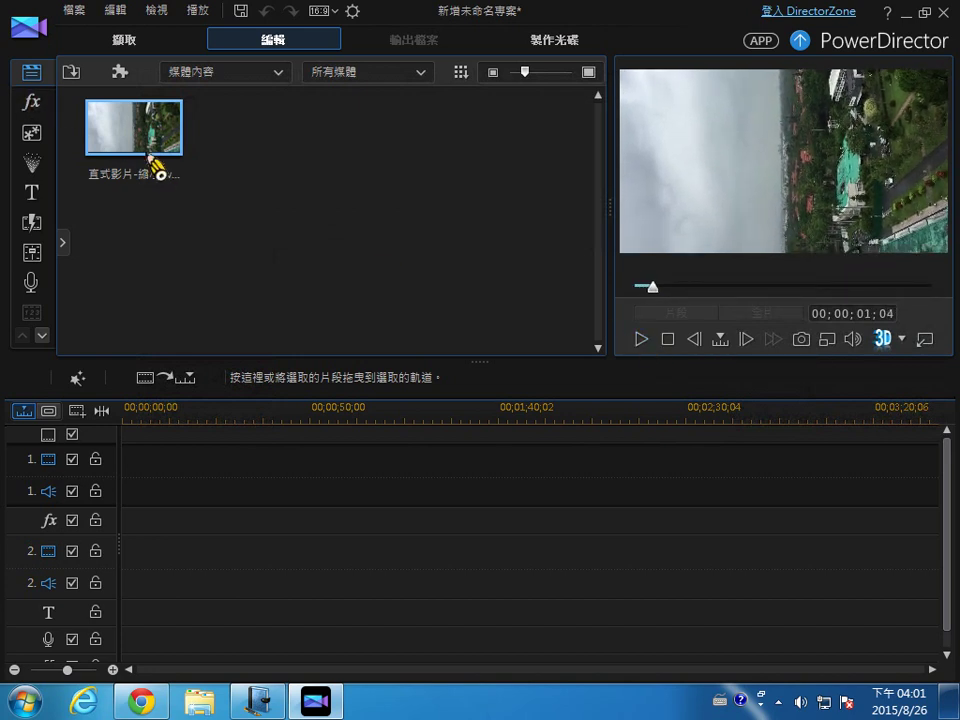
left_click_drag(150, 160, 98, 487)
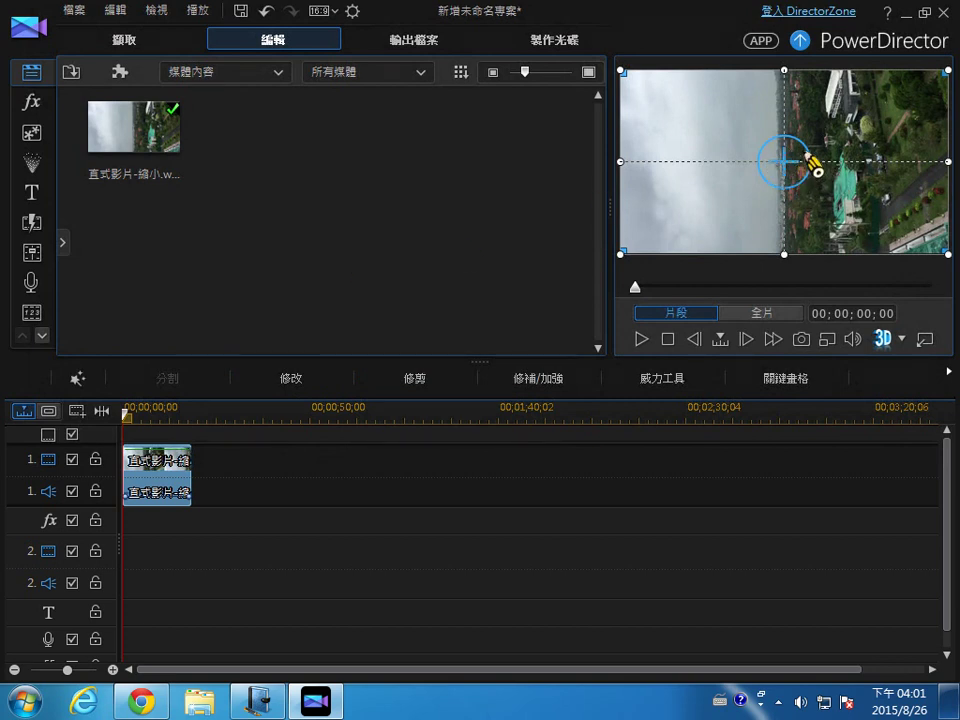
left_click_drag(812, 165, 815, 198)
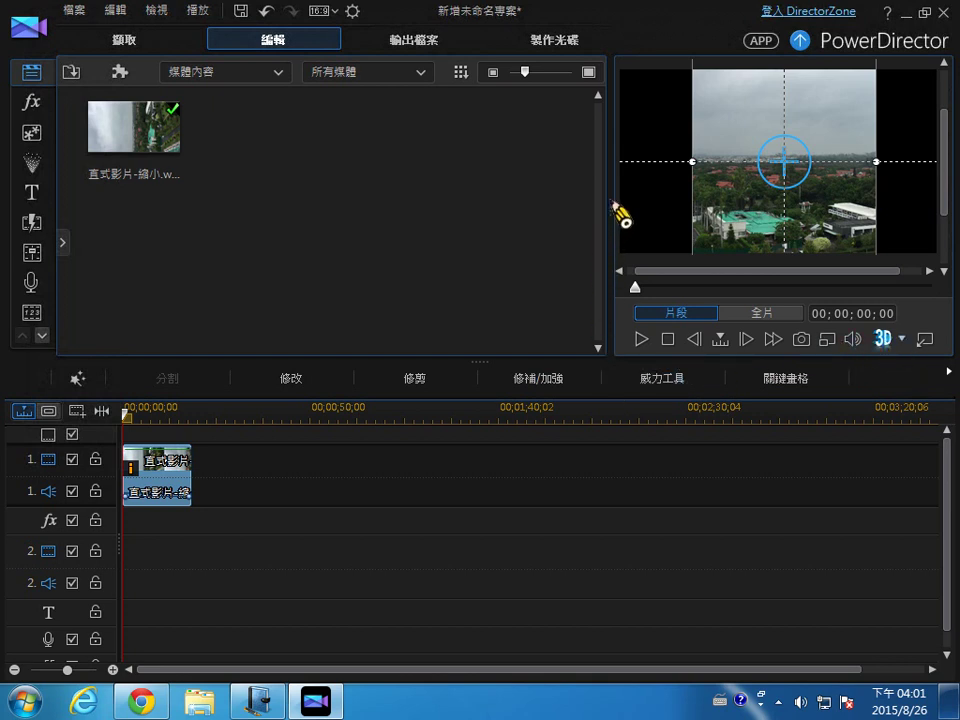
Widen the preview area, set its zoom to 25% and shrink the rotated clip to the full height of the frame.
left_click_drag(622, 213, 506, 231)
left_click(850, 315)
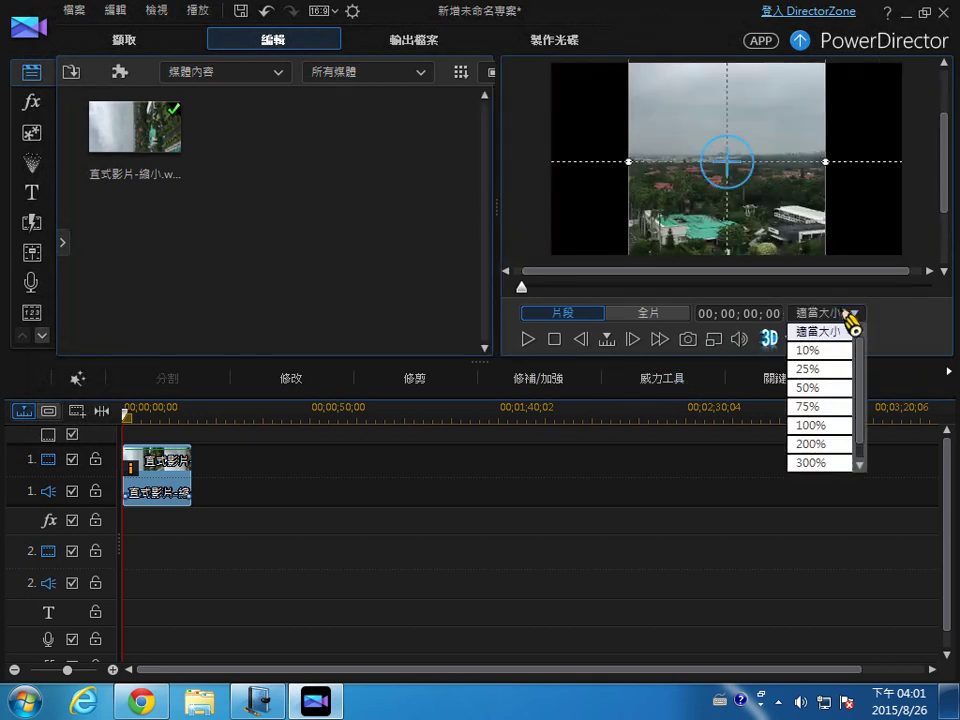
left_click(834, 370)
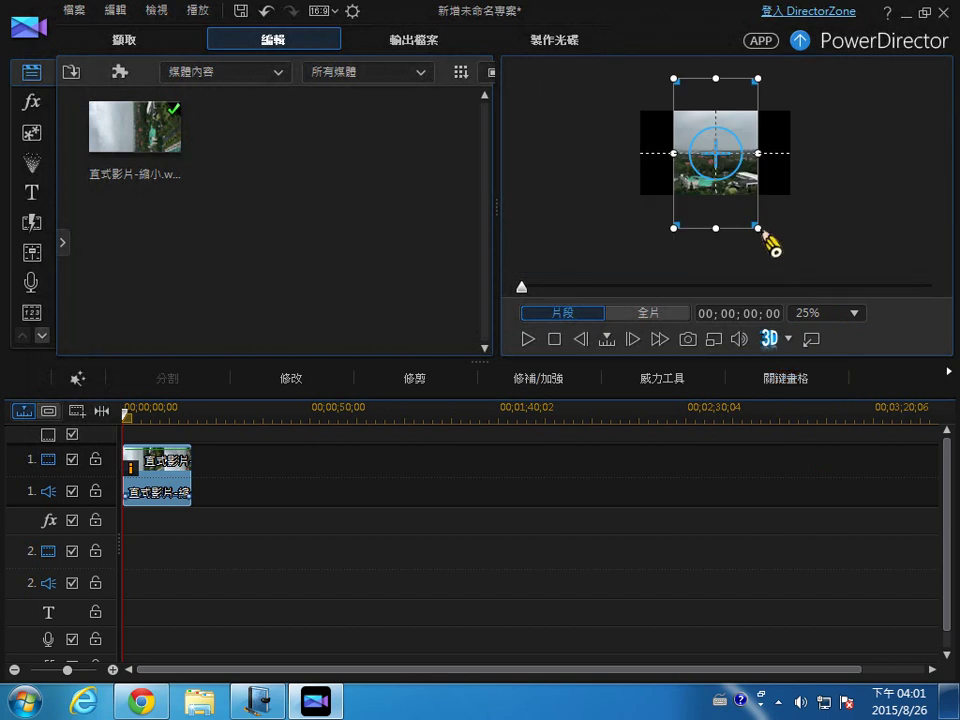
left_click_drag(758, 228, 748, 110)
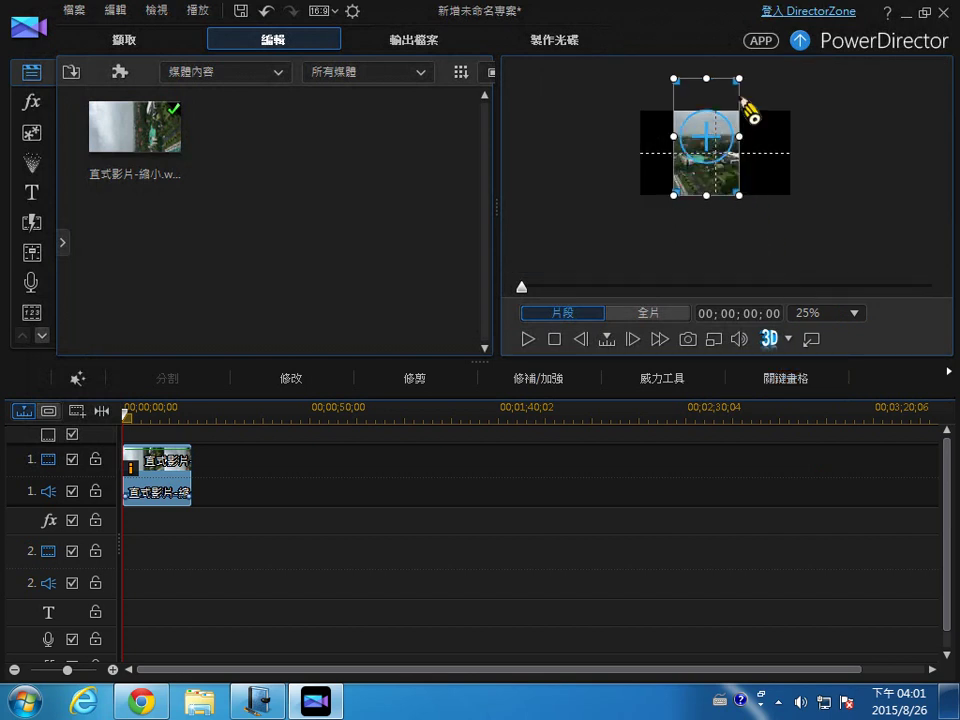
left_click_drag(684, 92, 789, 236)
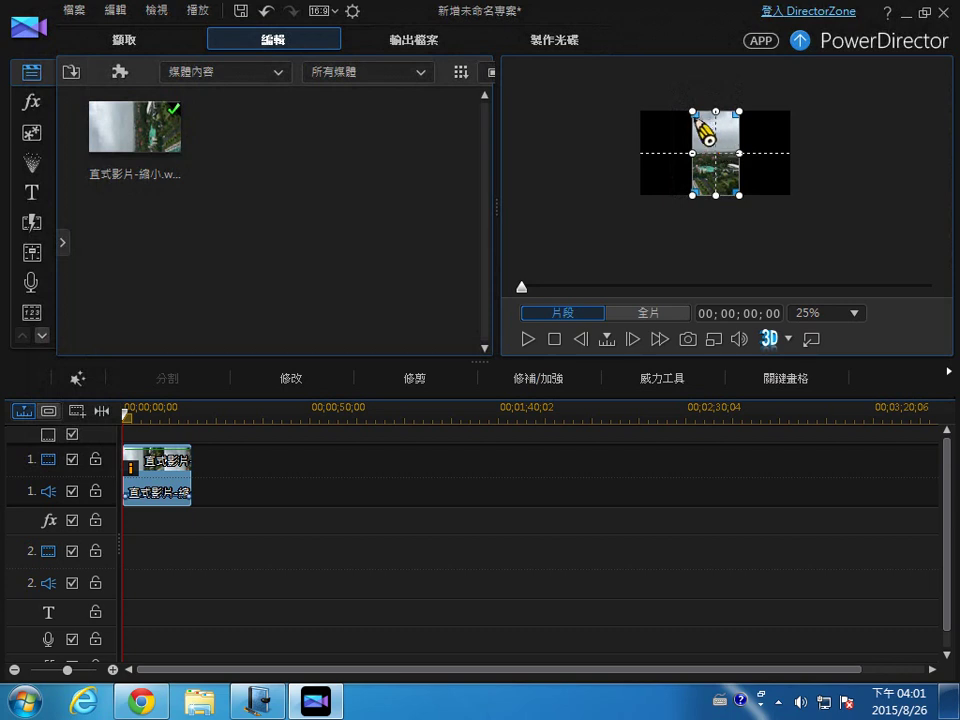
Enlarge the clip past the frame's upper edge, keeping its lower edge on the frame, and center it horizontally.
left_click_drag(695, 114, 671, 75)
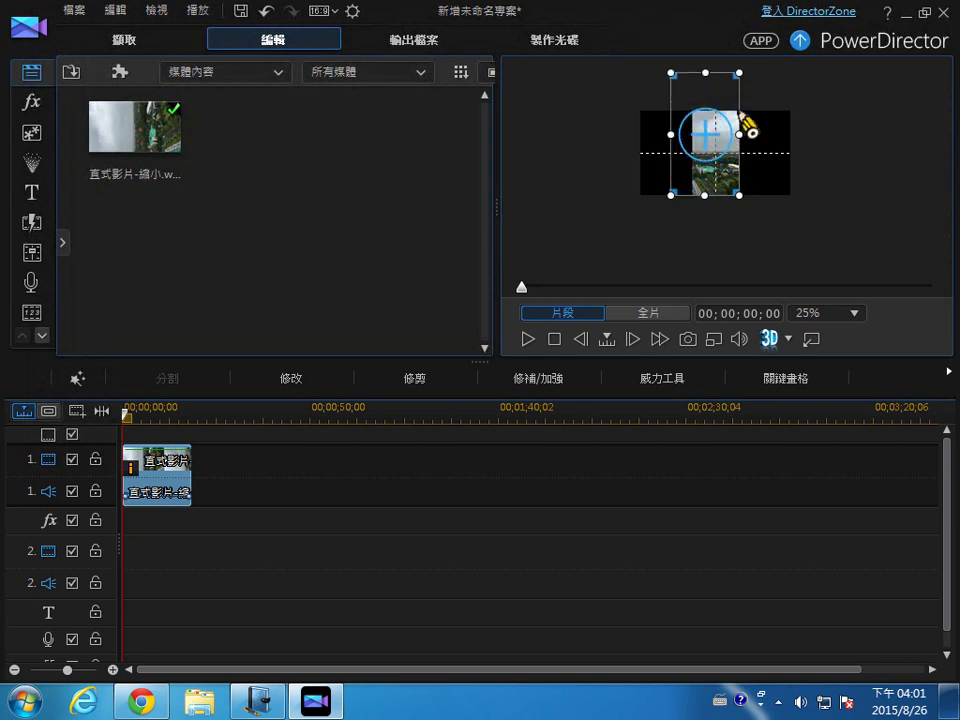
left_click_drag(730, 152, 724, 147)
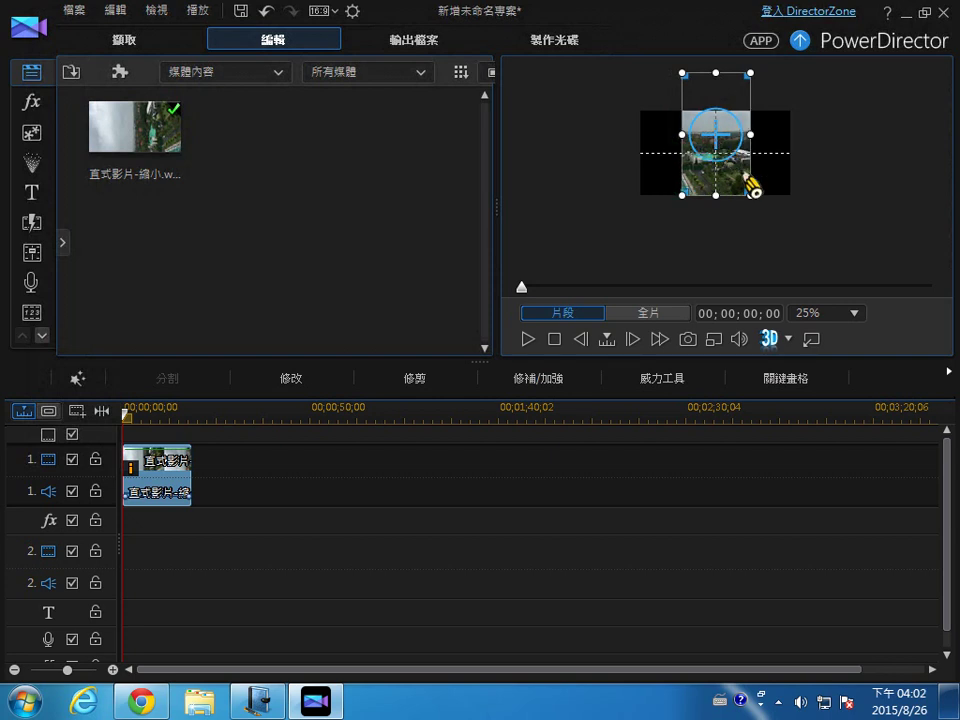
left_click_drag(751, 74, 757, 63)
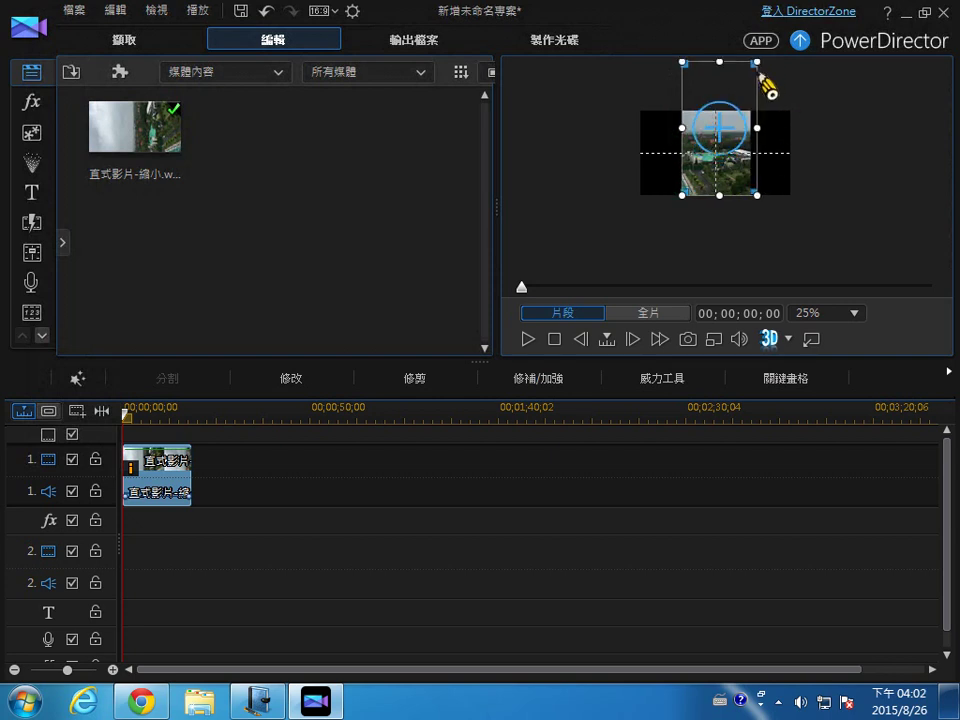
left_click_drag(728, 148, 730, 152)
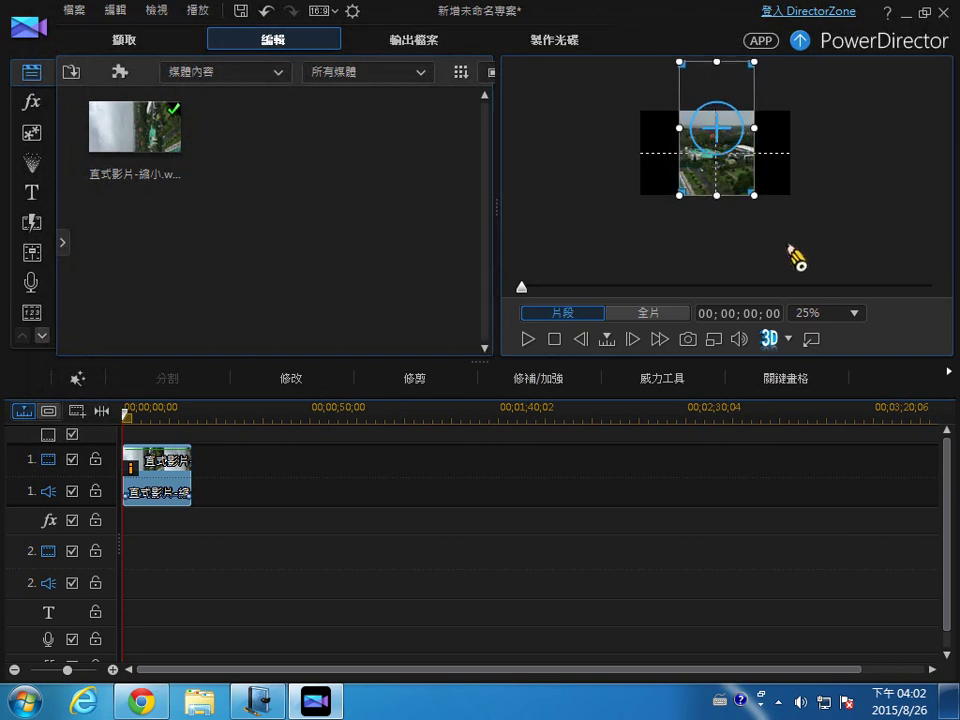
left_click_drag(729, 155, 727, 157)
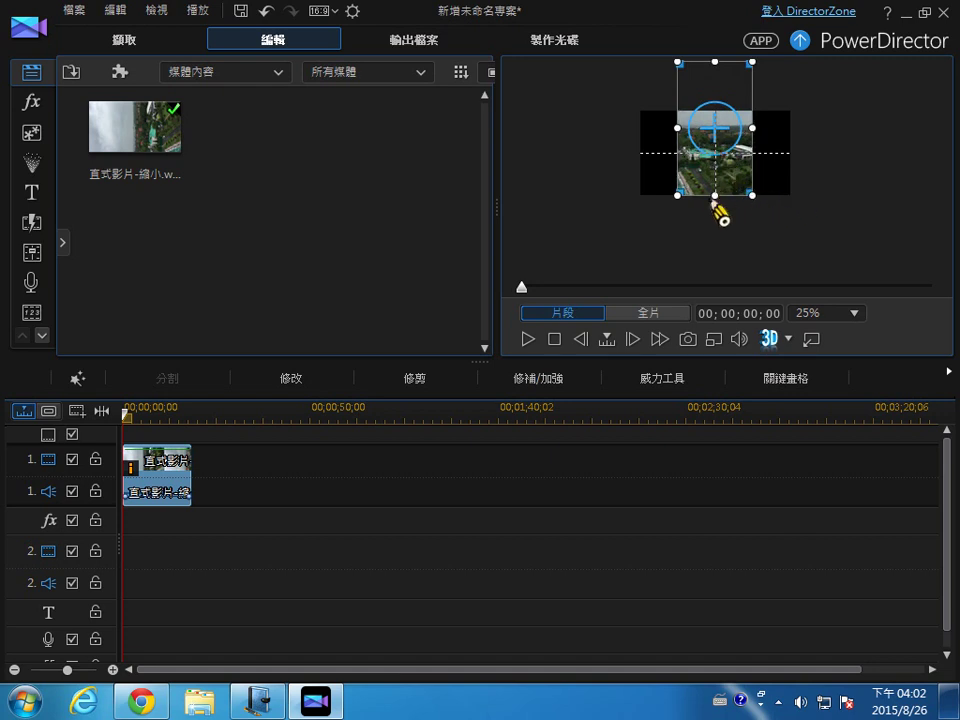
left_click(716, 340)
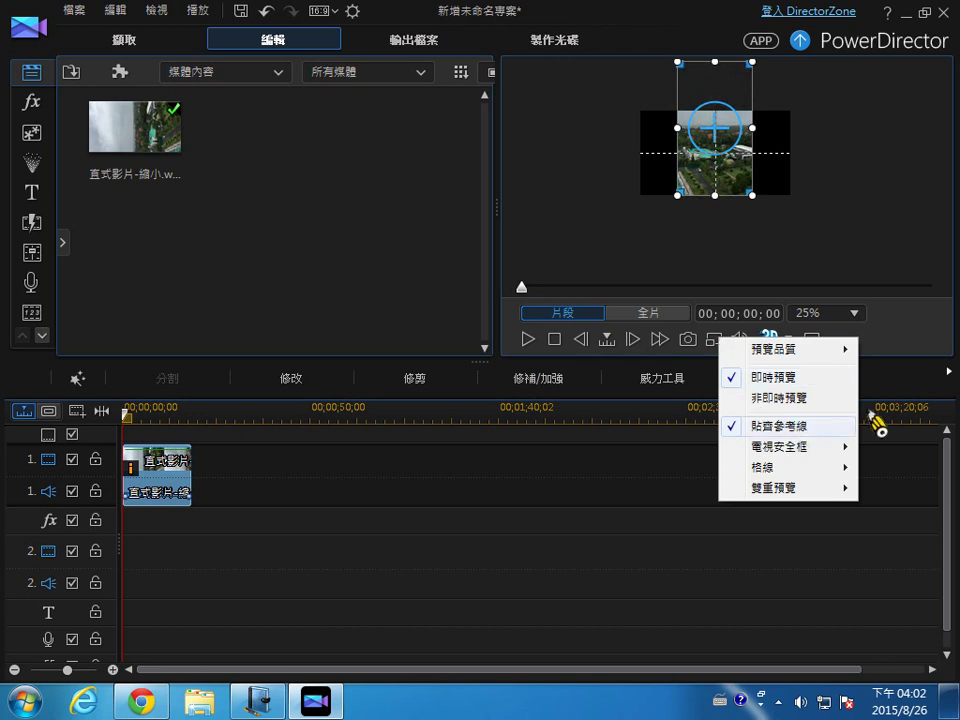
left_click(878, 372)
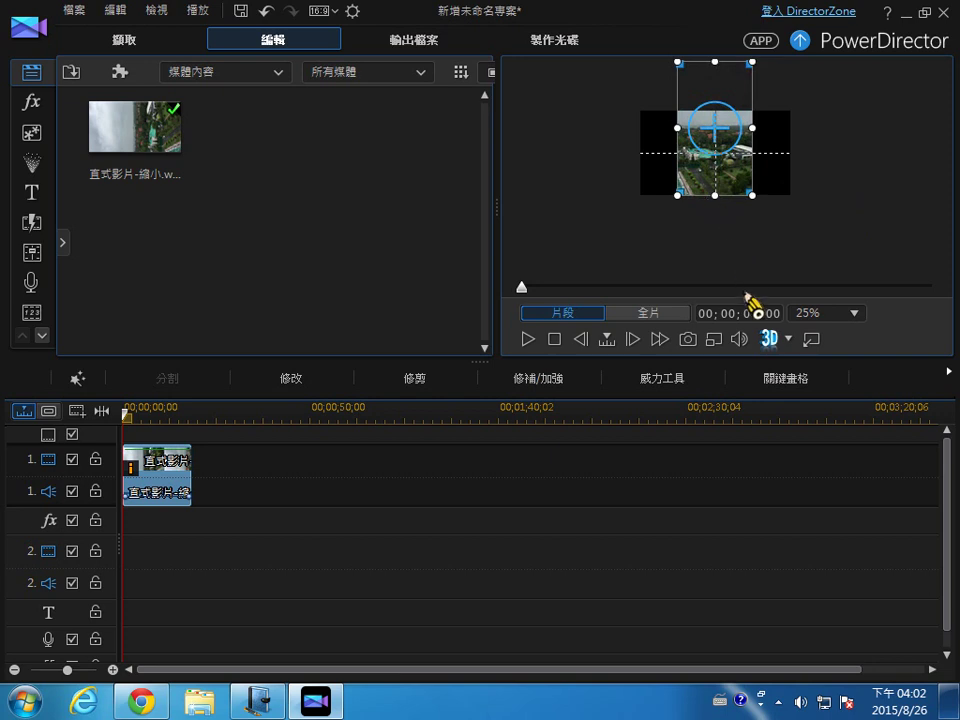
Set the preview zoom to 適當大小, switch to 全片 mode and play the rotated clip for a few seconds before pausing.
left_click(828, 314)
scroll(818, 345, "up", 1)
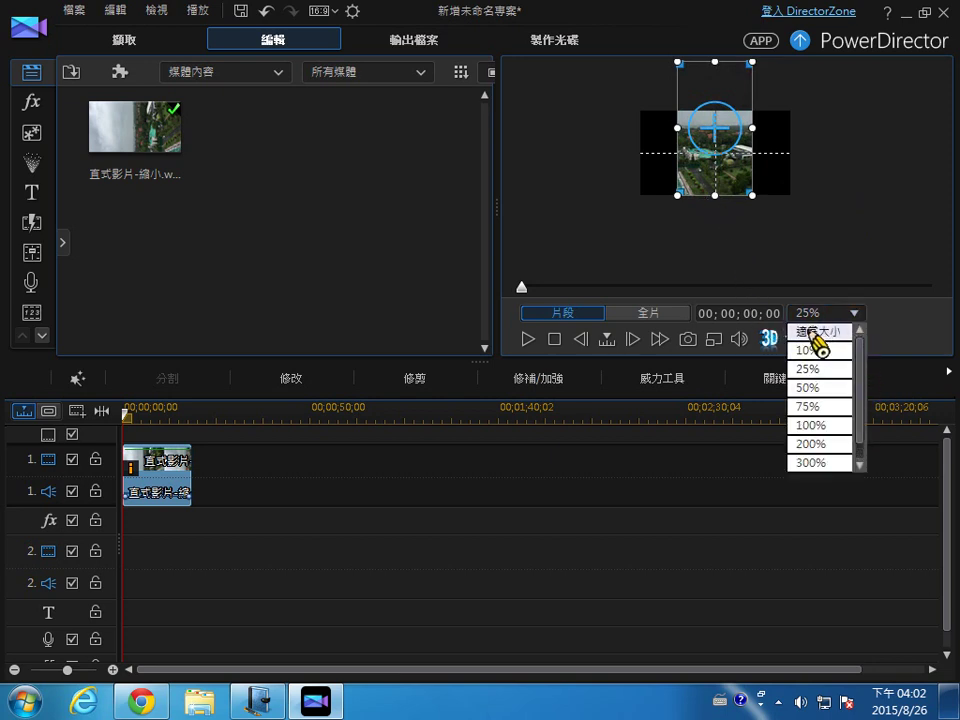
left_click(814, 333)
left_click(647, 313)
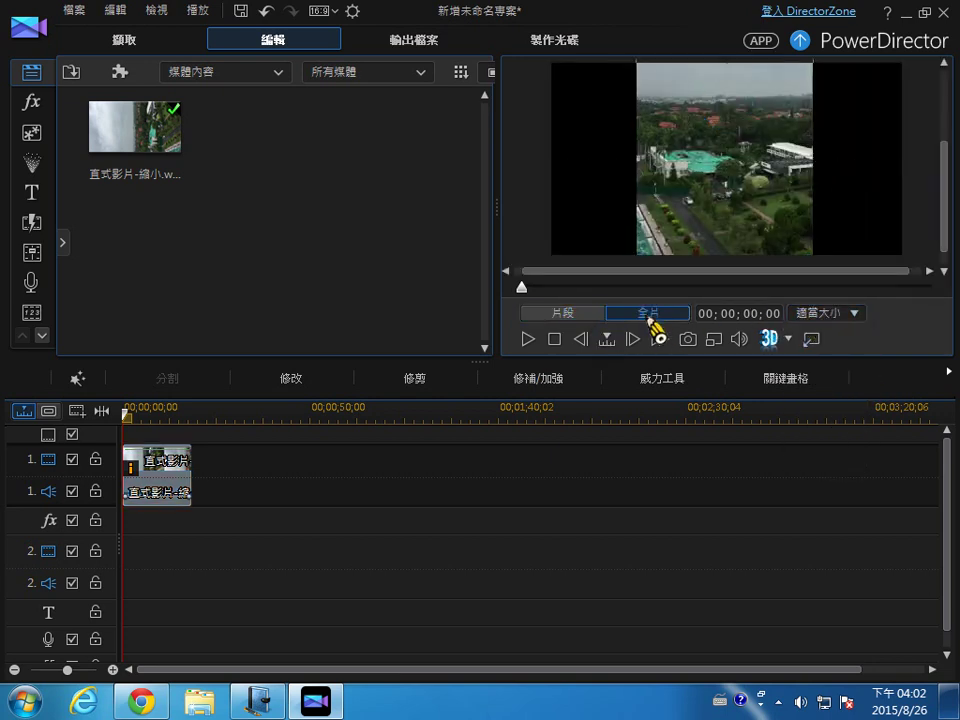
left_click(528, 339)
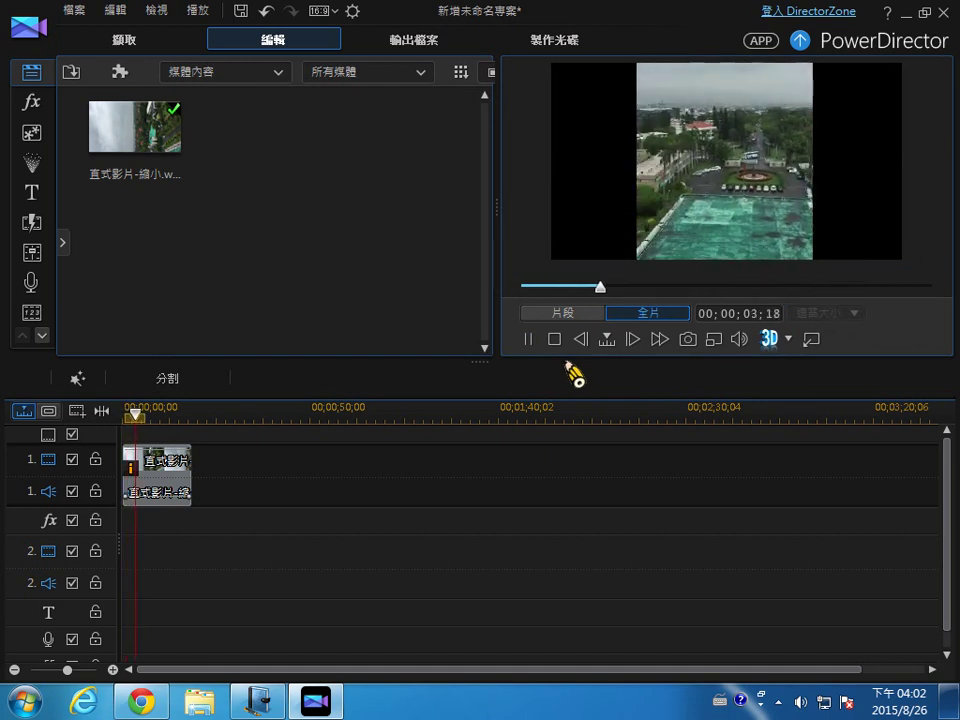
left_click(530, 340)
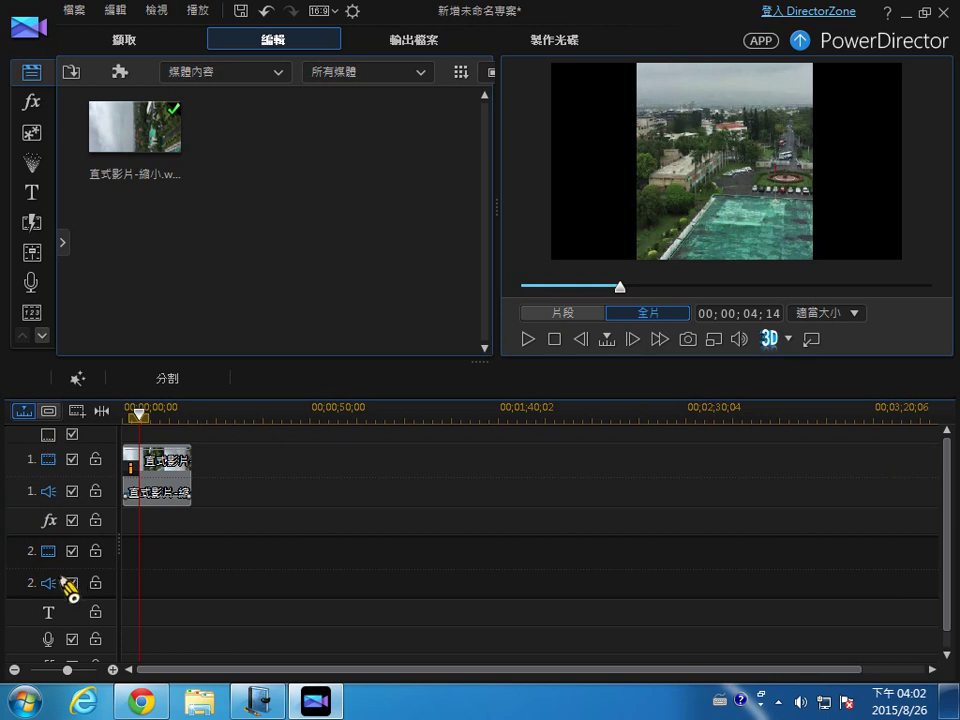
Move the rotated clip to the start of track 2, place another copy on track 1 and enlarge the timeline scale.
left_click_drag(68, 588, 71, 486)
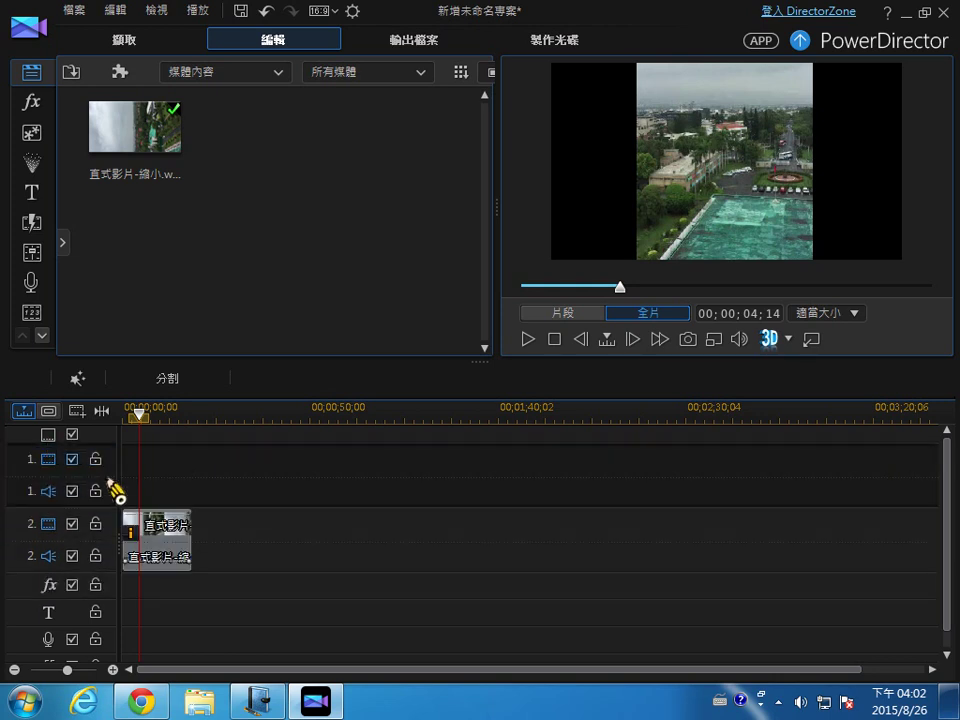
left_click_drag(135, 127, 92, 491)
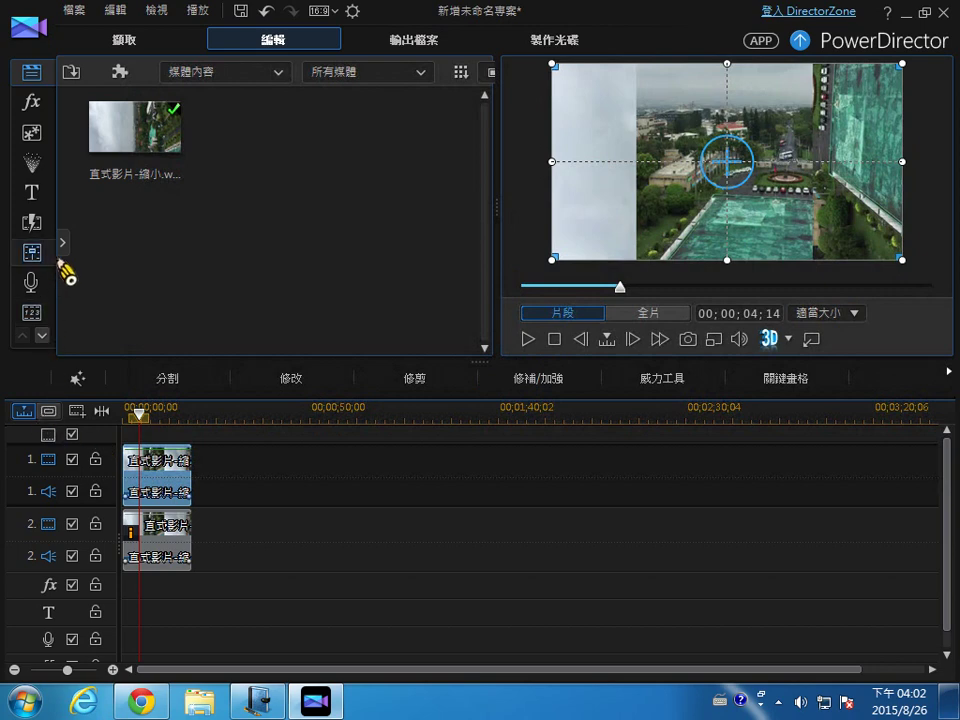
left_click_drag(190, 414, 600, 405)
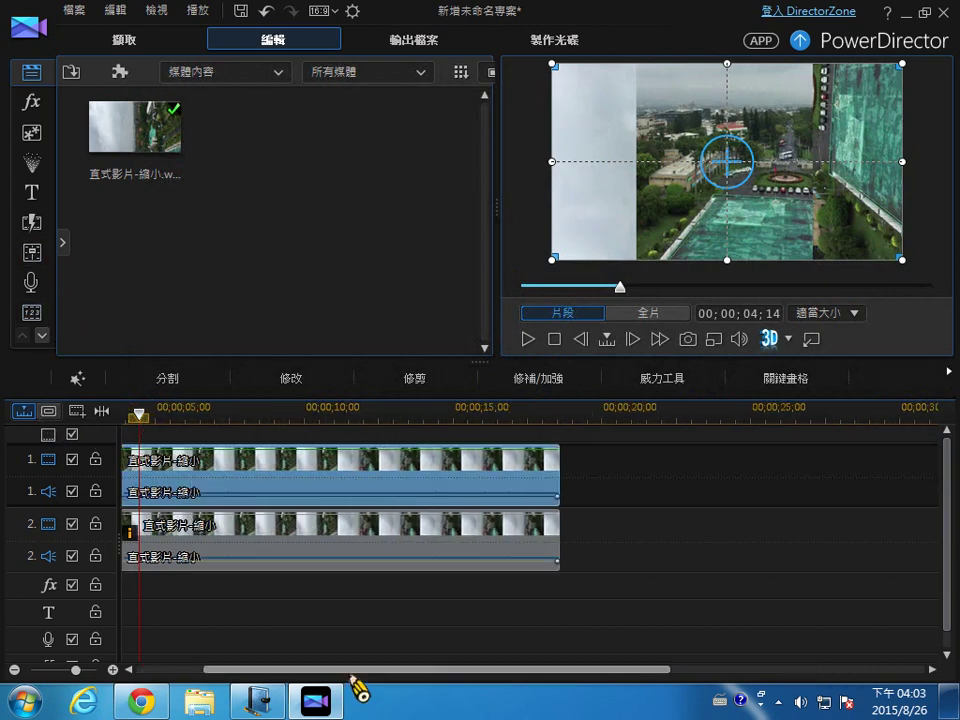
left_click_drag(360, 668, 189, 668)
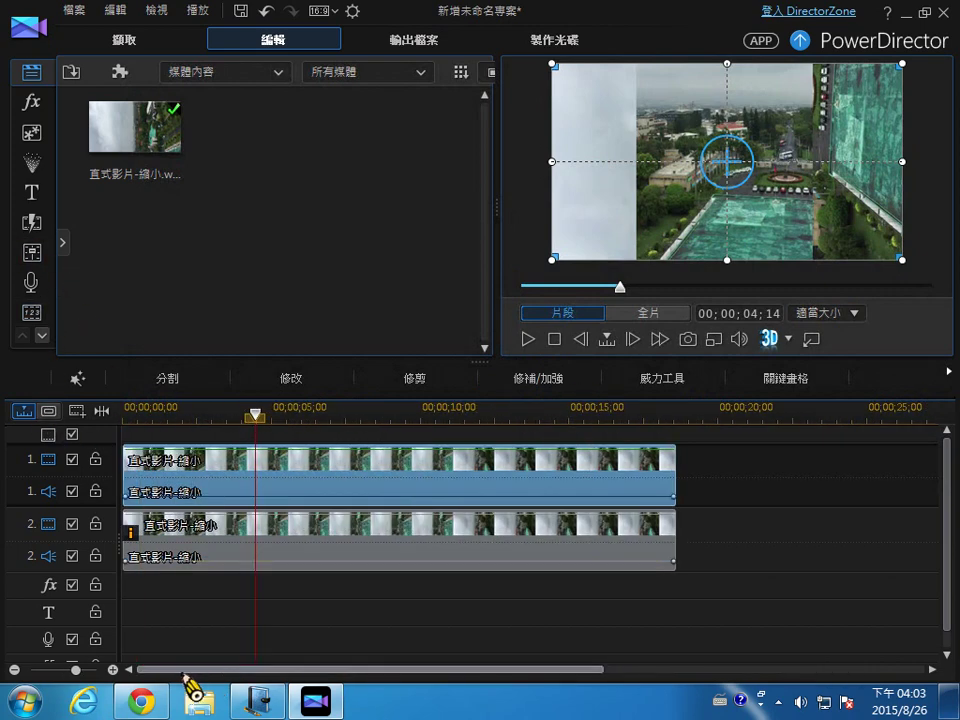
Apply the NewBlue 柔焦 effect to the clip on track 1 and select that clip.
left_click(42, 106)
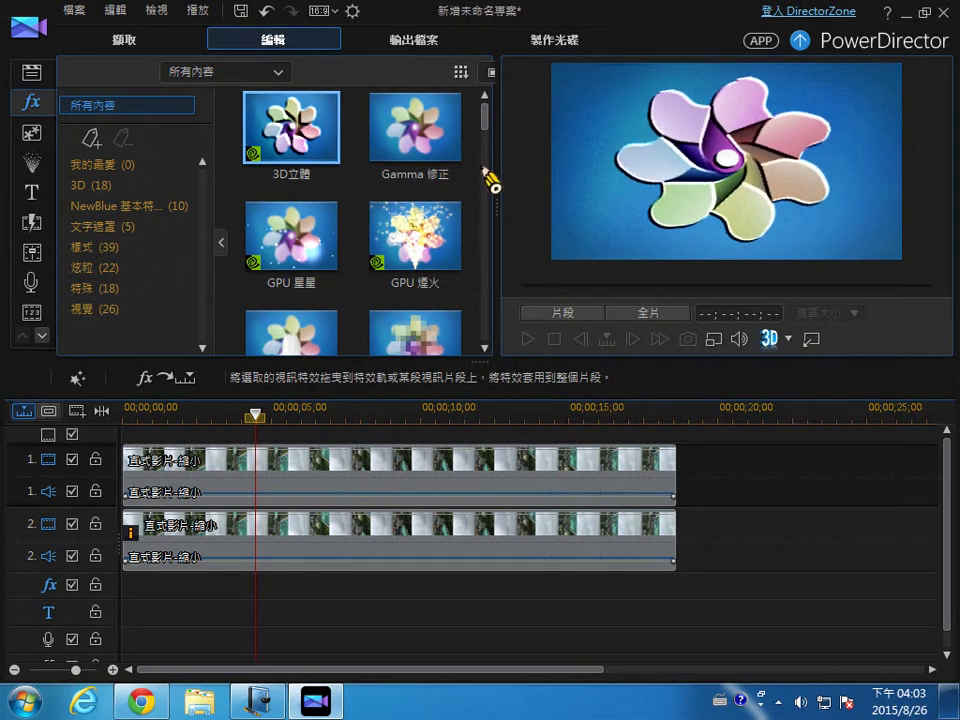
scroll(499, 150, "down", 3)
left_click_drag(499, 167, 552, 221)
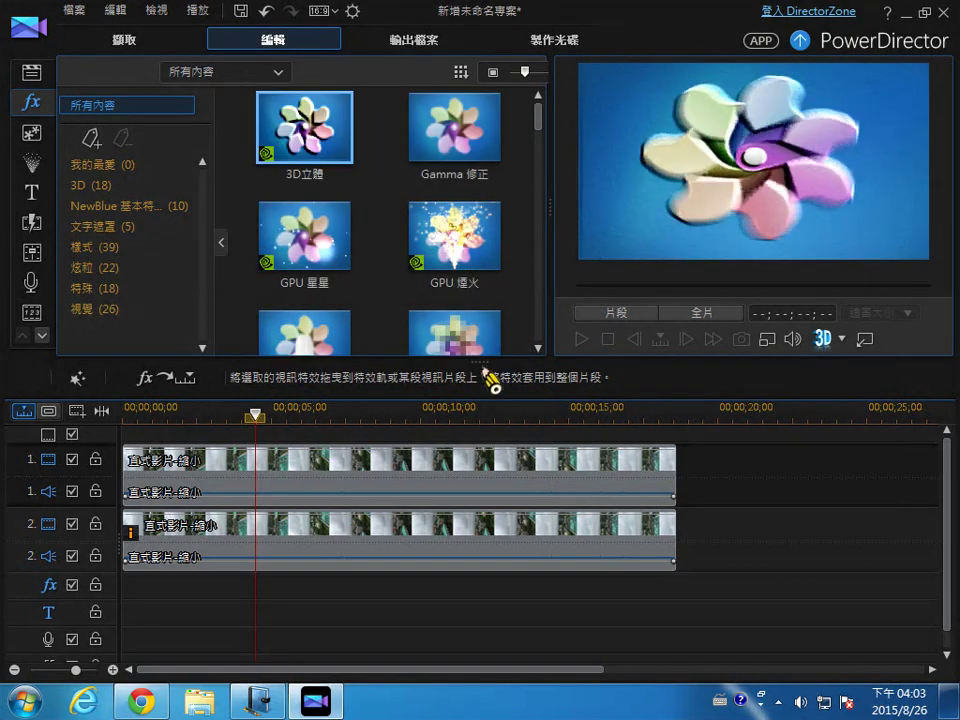
left_click_drag(481, 364, 481, 424)
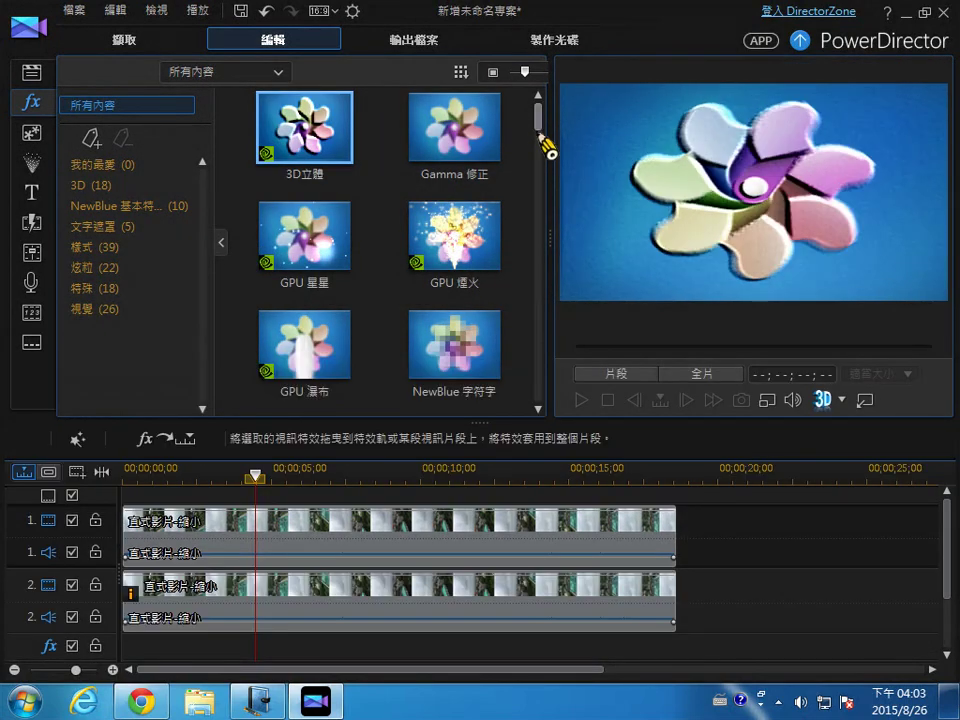
scroll(539, 140, "down", 3)
scroll(543, 146, "up", 2)
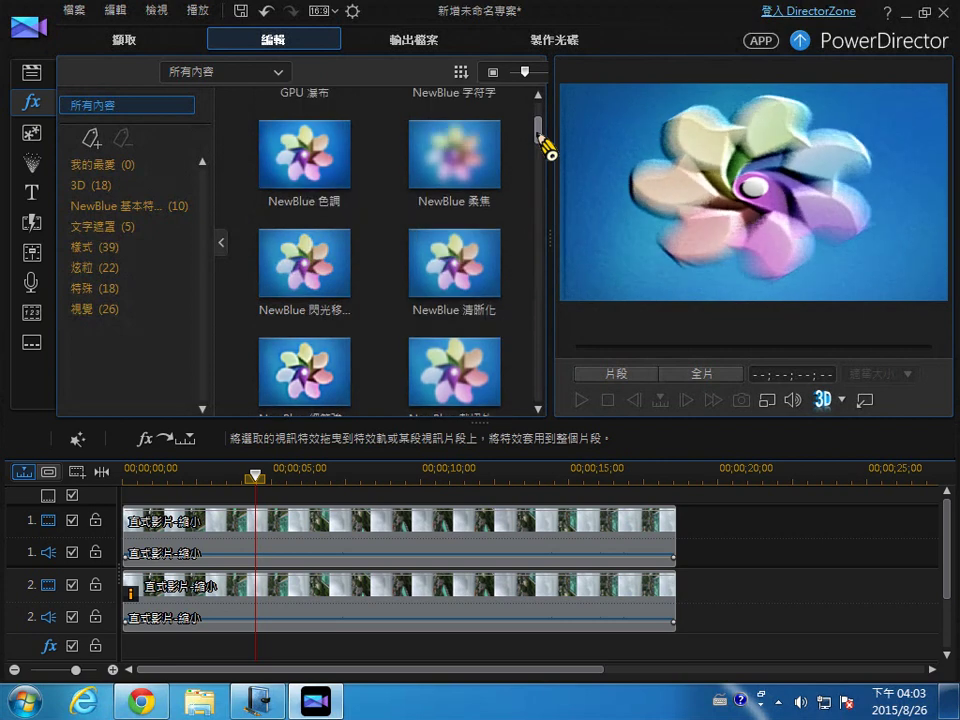
mouse_move(470, 165)
left_mouse_down()
mouse_move(285, 356)
mouse_move(285, 538)
left_mouse_up()
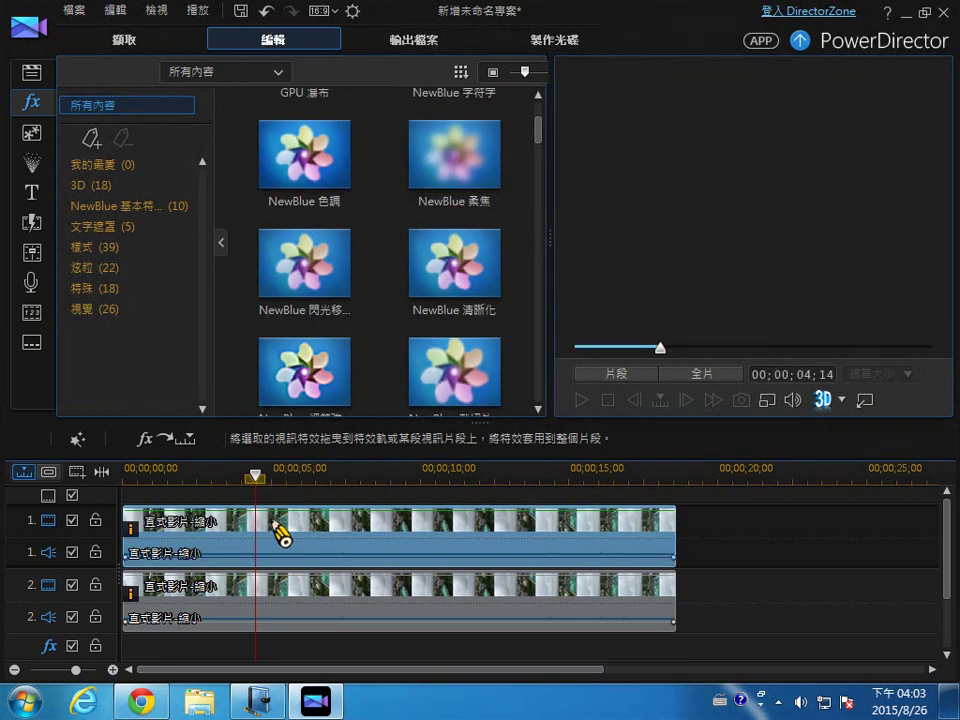
left_click(251, 553)
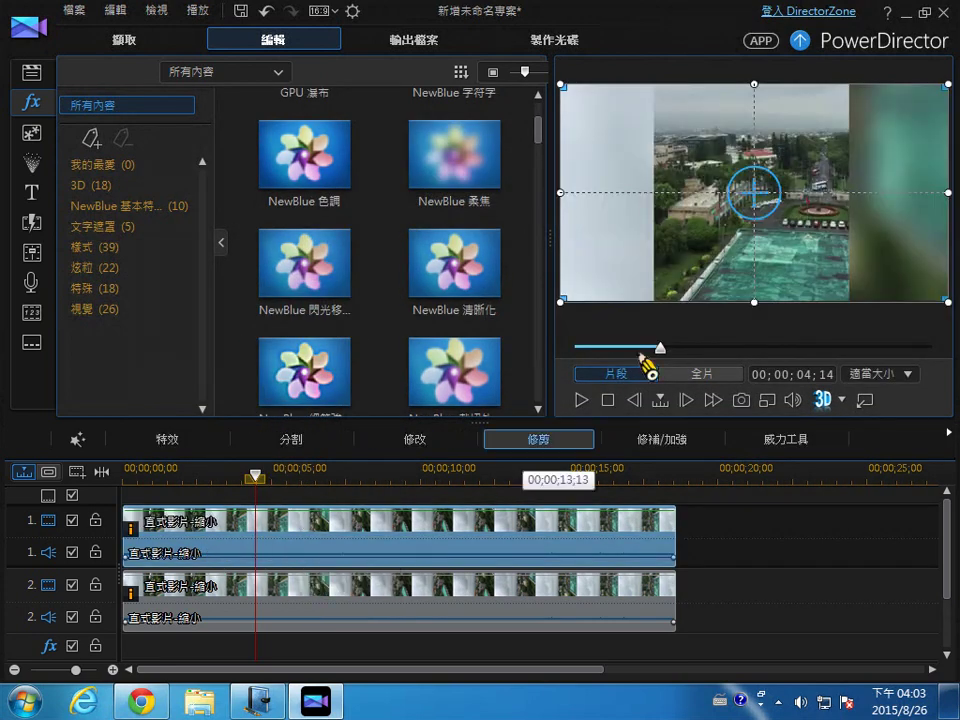
Lock the video and audio of track 2 and rotate the blurred track 1 clip a quarter turn clockwise.
left_click(95, 585)
left_click(95, 617)
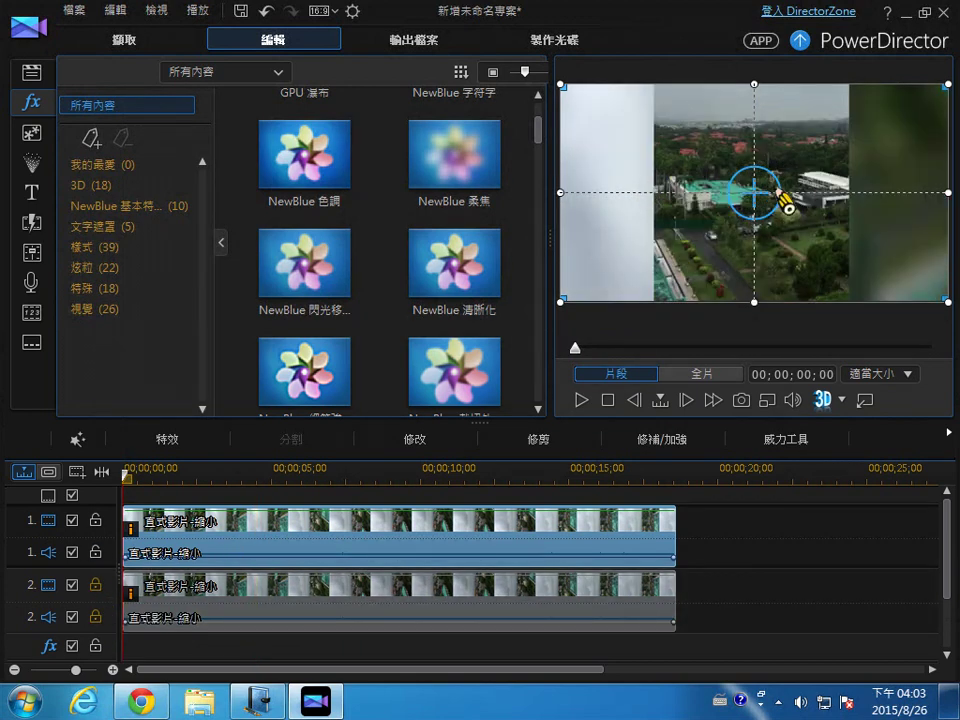
left_click_drag(785, 198, 868, 315)
Set the preview zoom to 25%, enlarge the blurred clip to the frame's full width and shift it upward to cover the frame.
left_click(902, 376)
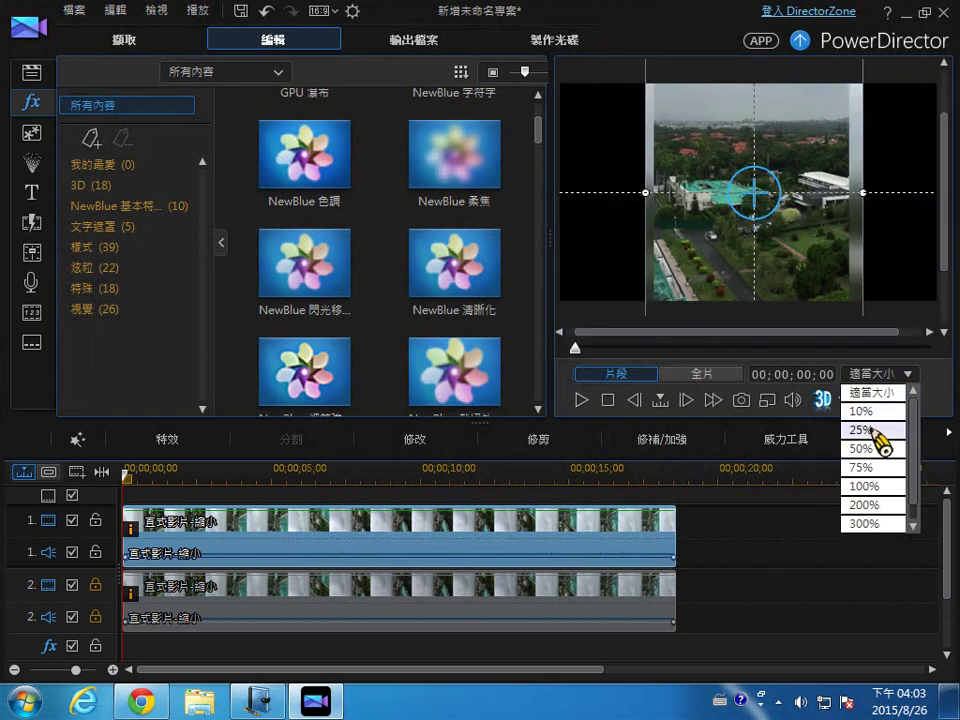
left_click(866, 429)
left_click_drag(805, 271, 823, 281)
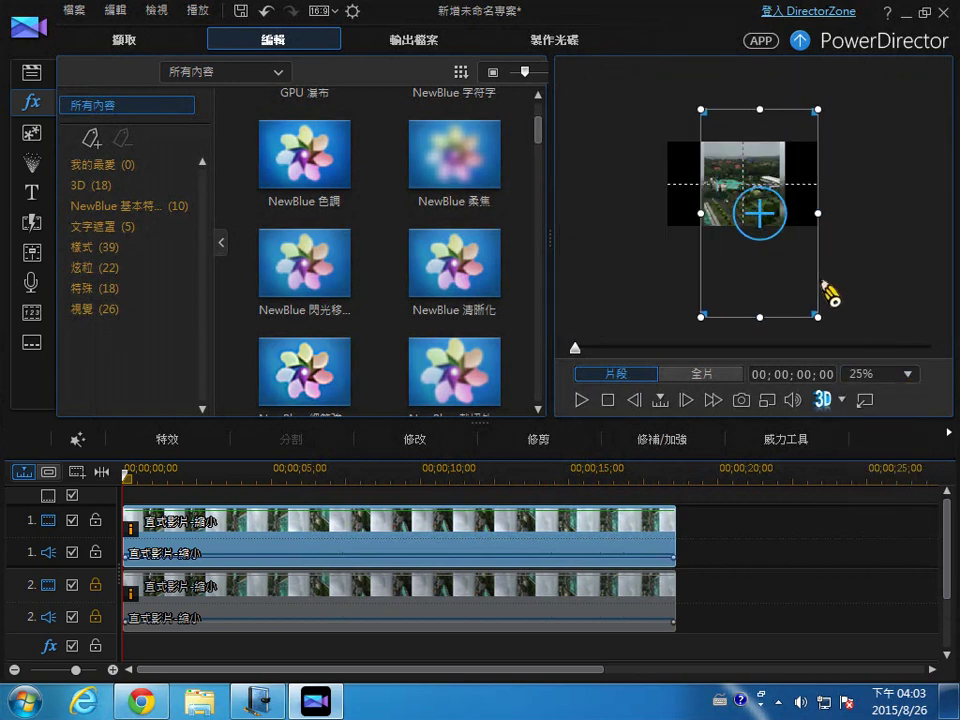
left_click_drag(701, 214, 677, 216)
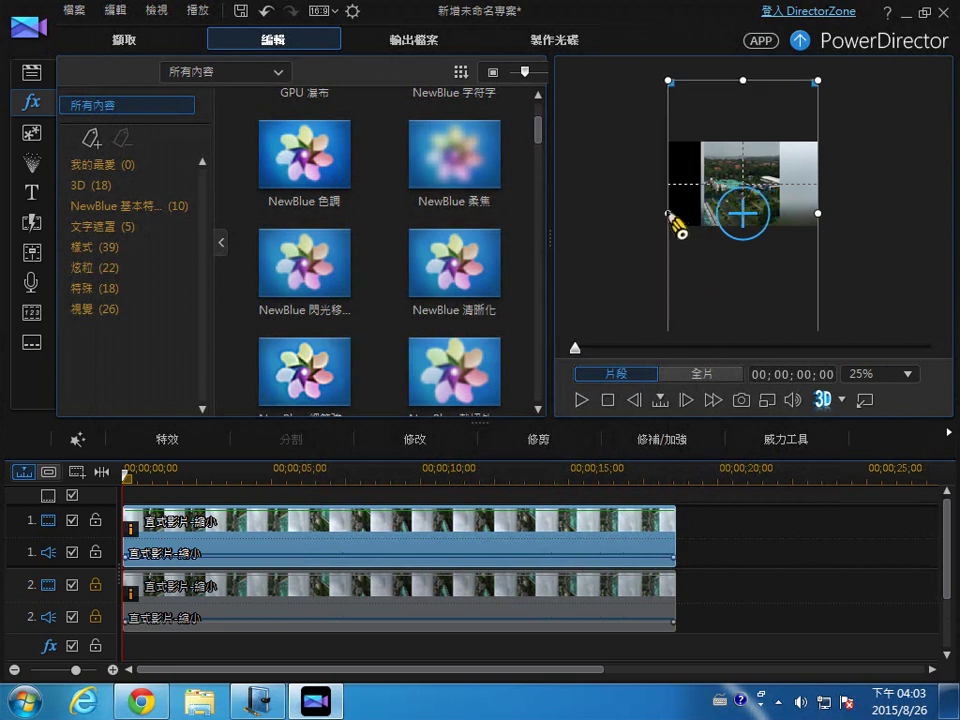
scroll(772, 292, "down", 3)
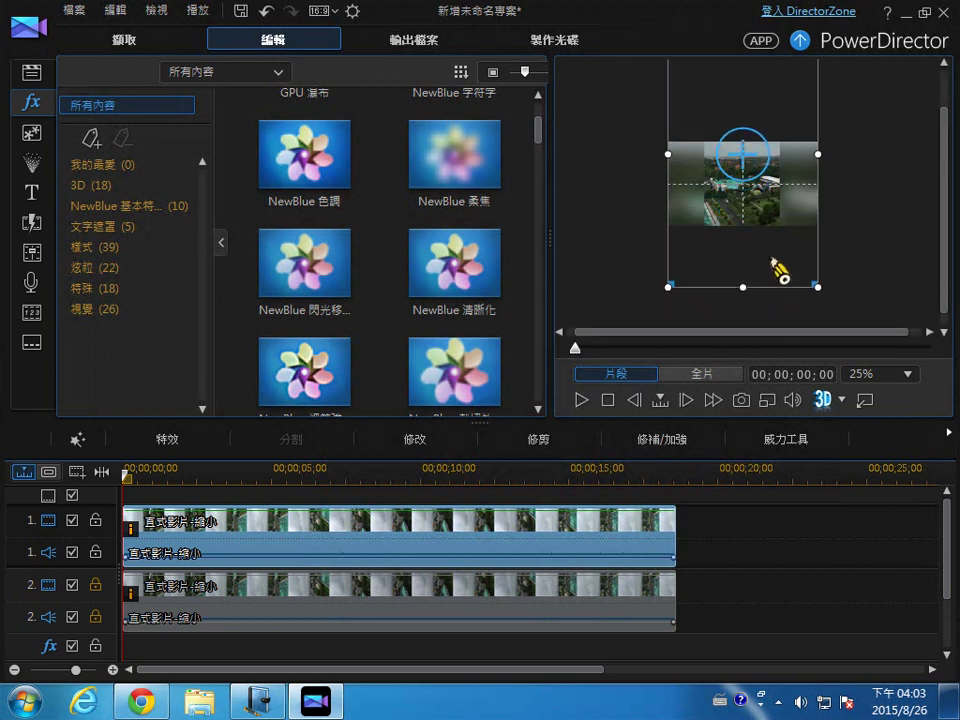
scroll(778, 268, "down", 1)
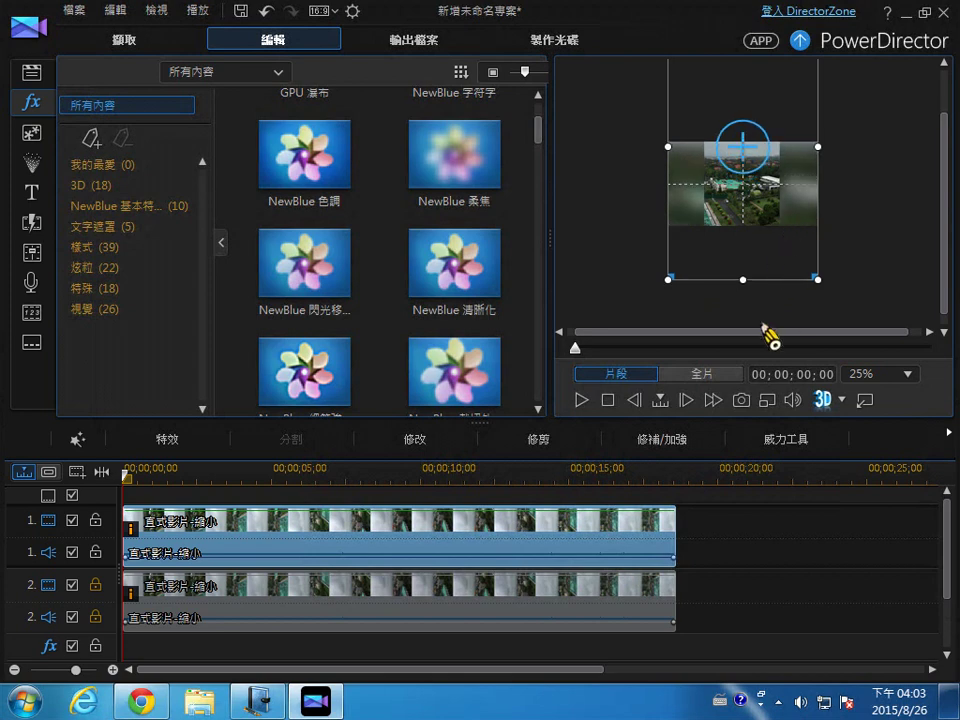
Switch to 全片 mode, set the preview zoom to 適當大小, and play the combined clips before pausing.
left_click(712, 376)
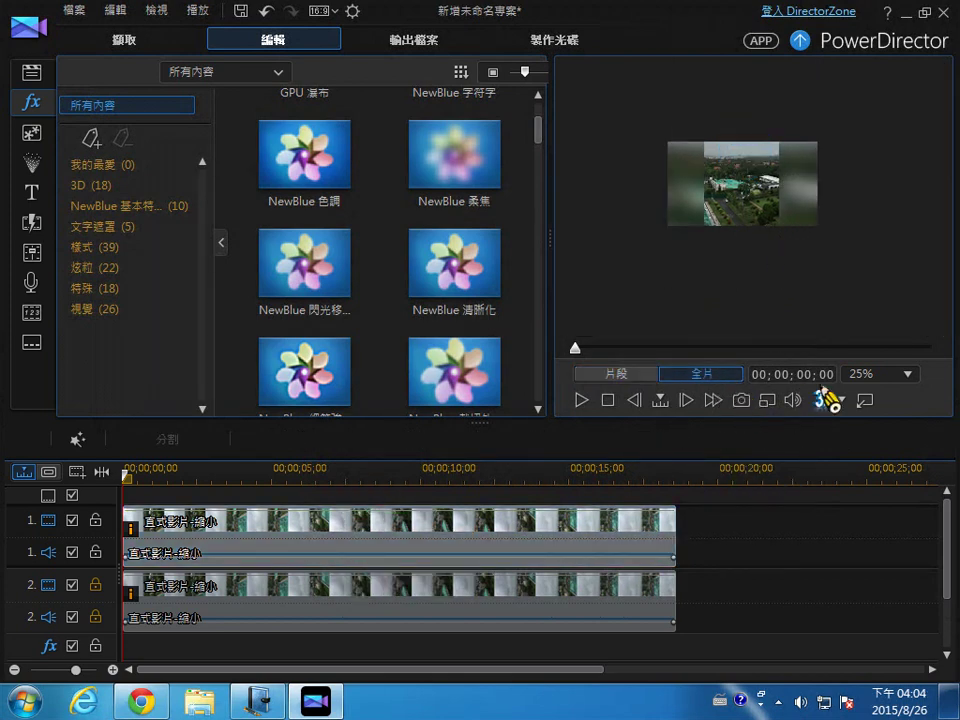
left_click(906, 375)
scroll(914, 412, "up", 1)
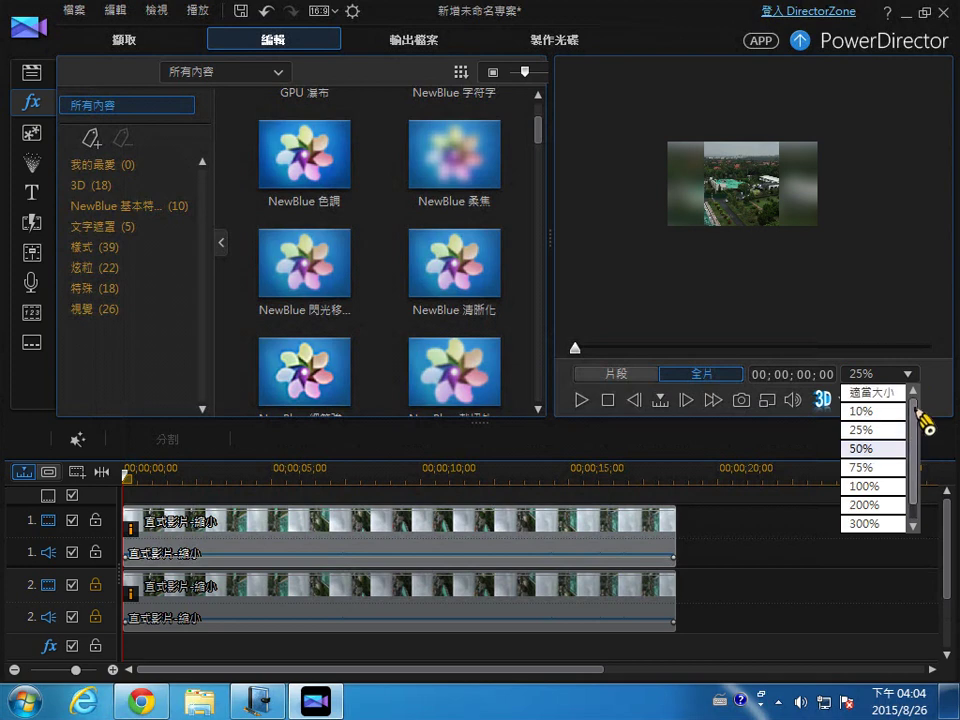
left_click(875, 393)
left_click(581, 400)
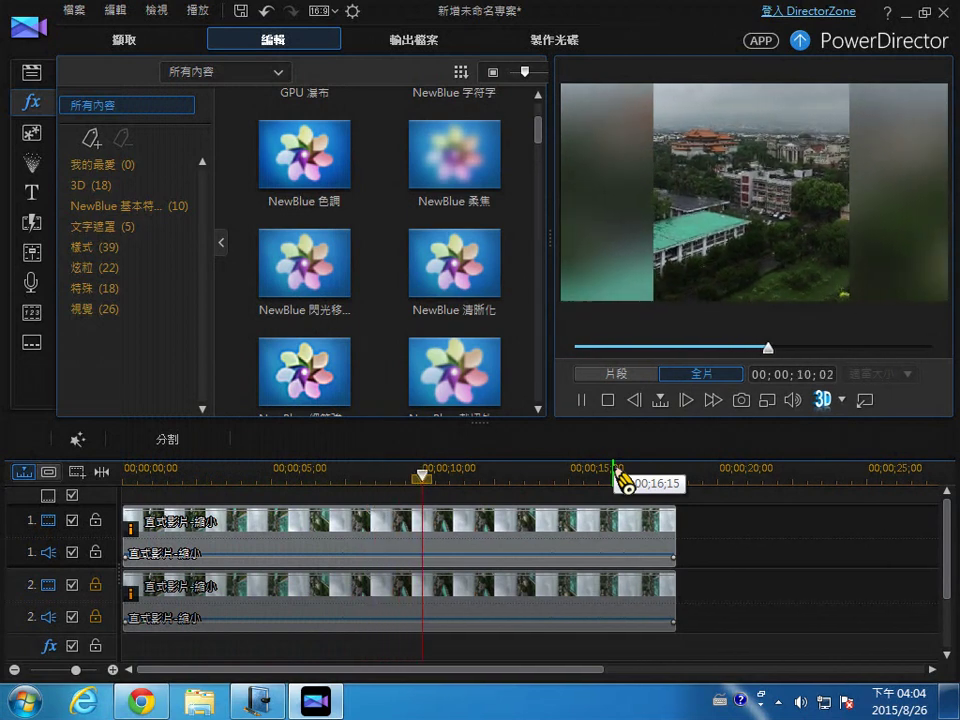
left_click(581, 399)
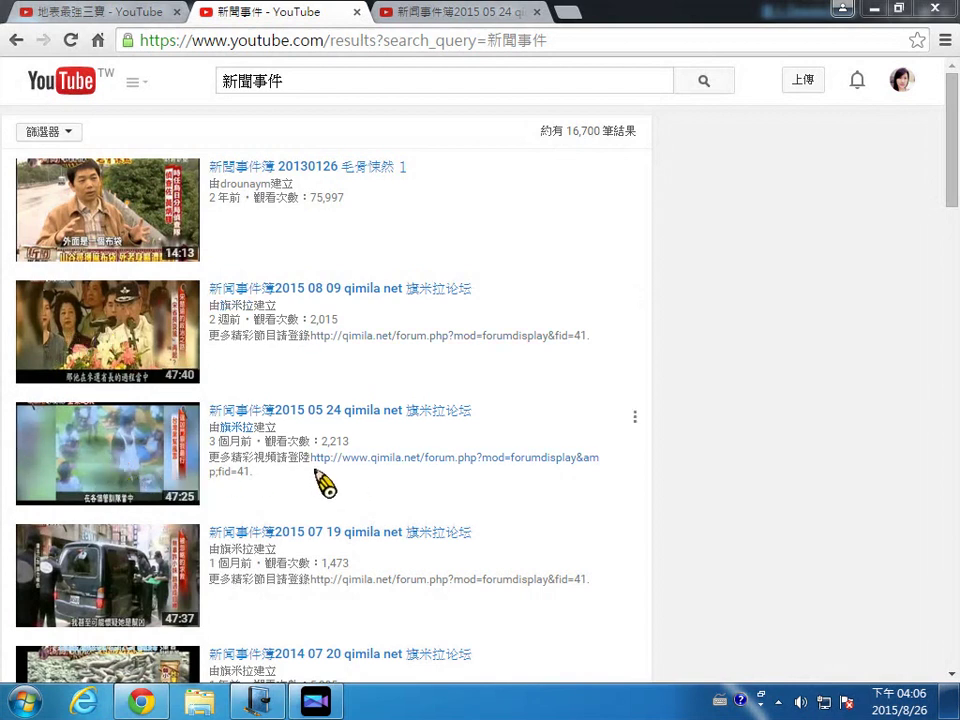
Switch to PowerDirector and save the project on the desktop as 001.
left_click(316, 700)
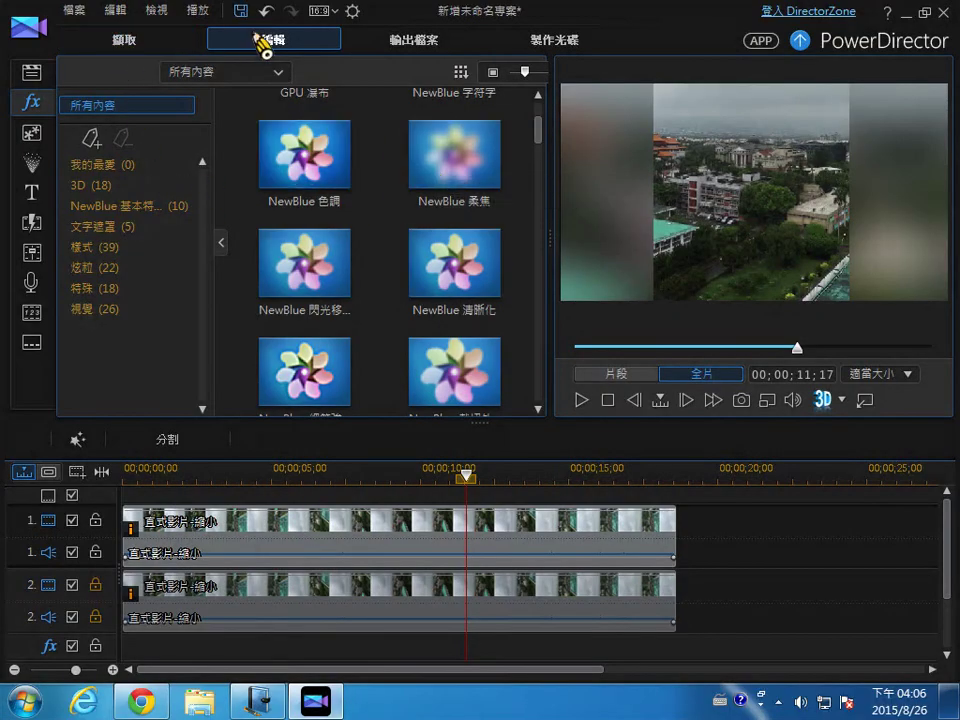
key("ctrl+s")
type("001")
key("Return")
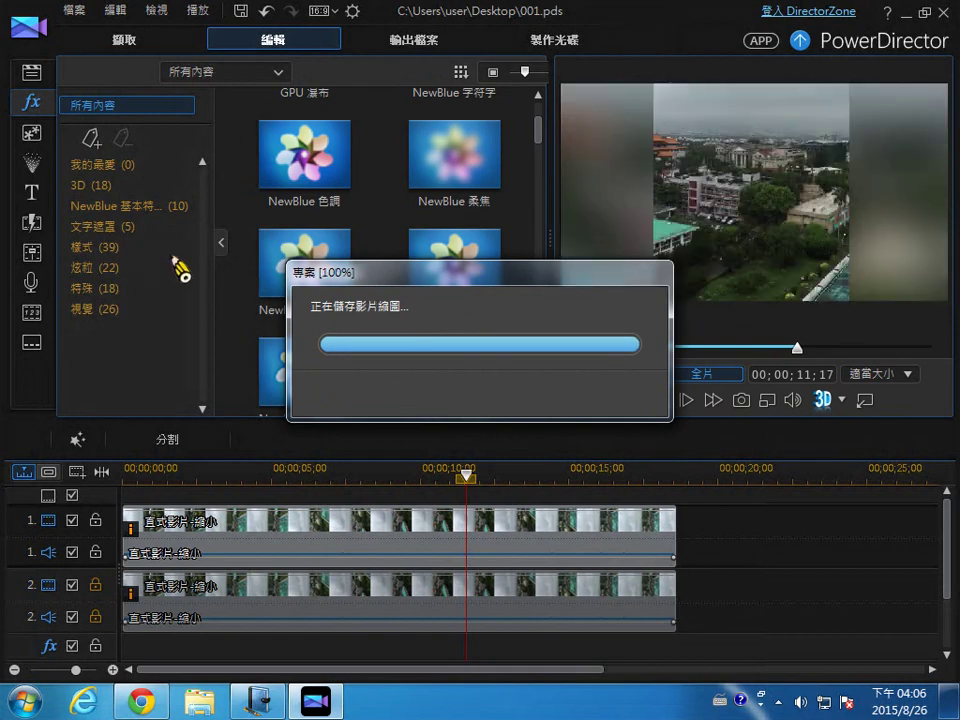
Create a new project and place Boats.wmv at the start of both track 1 and track 2.
left_click(75, 10)
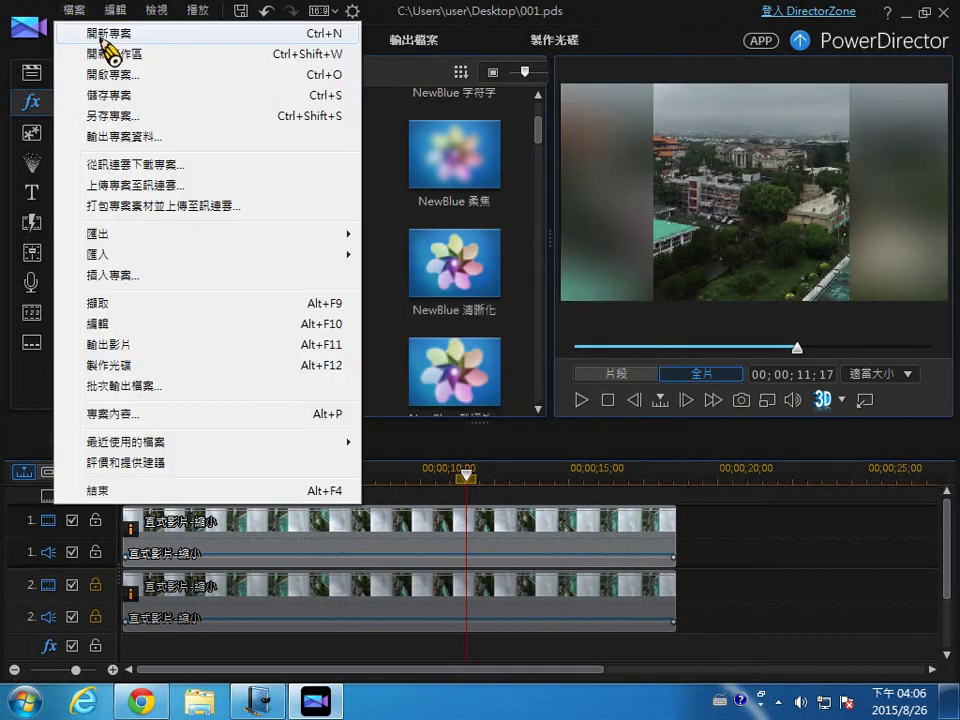
left_click(110, 34)
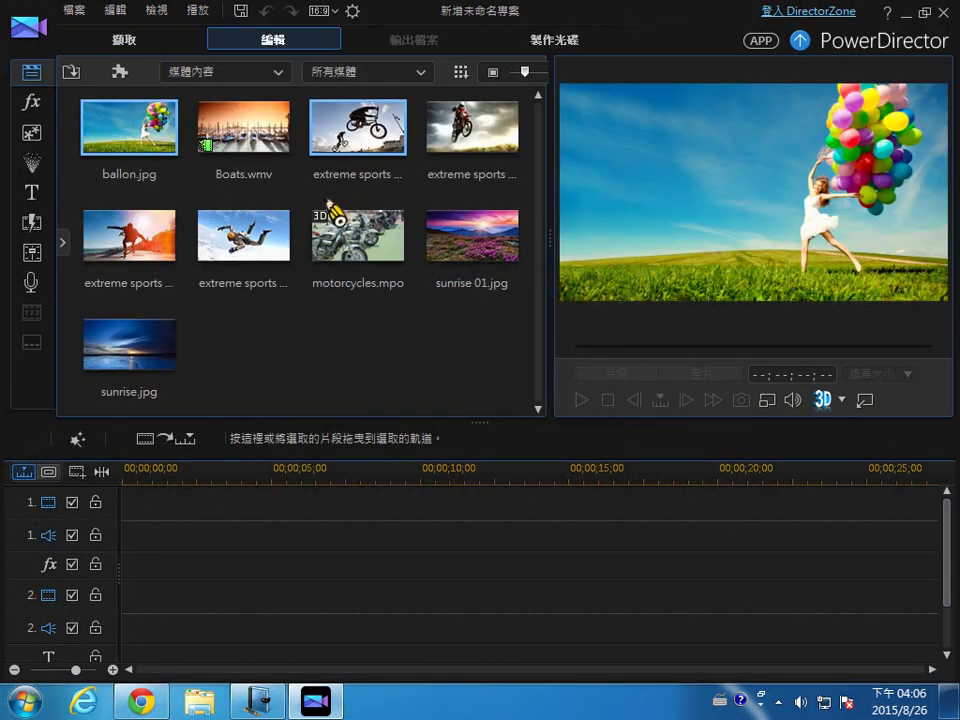
left_click(247, 146)
left_click_drag(258, 135, 124, 540)
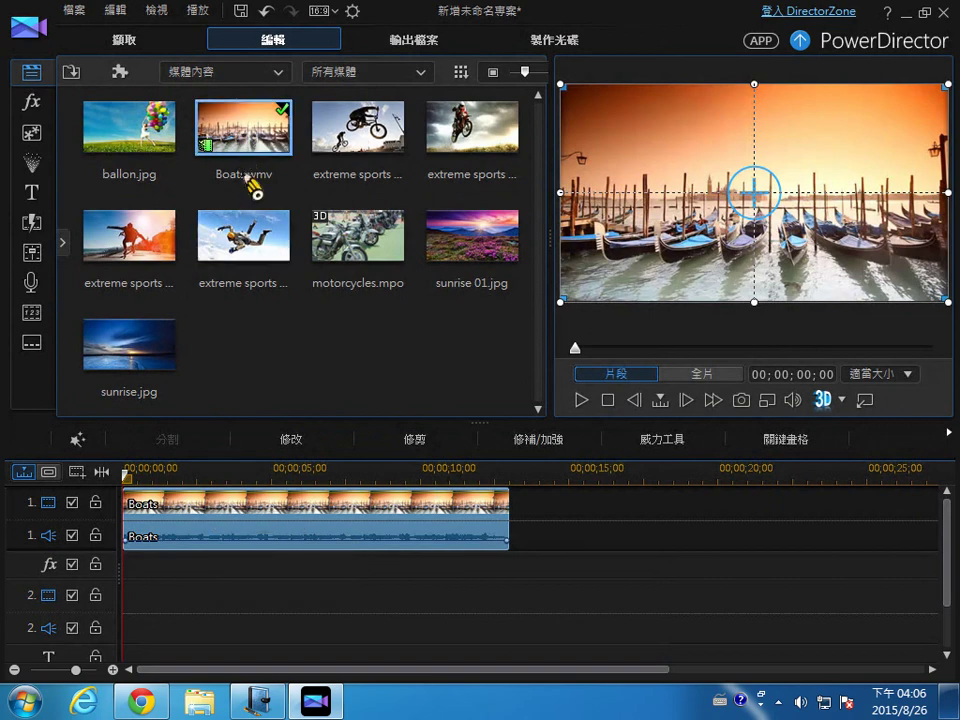
left_click_drag(253, 189, 163, 643)
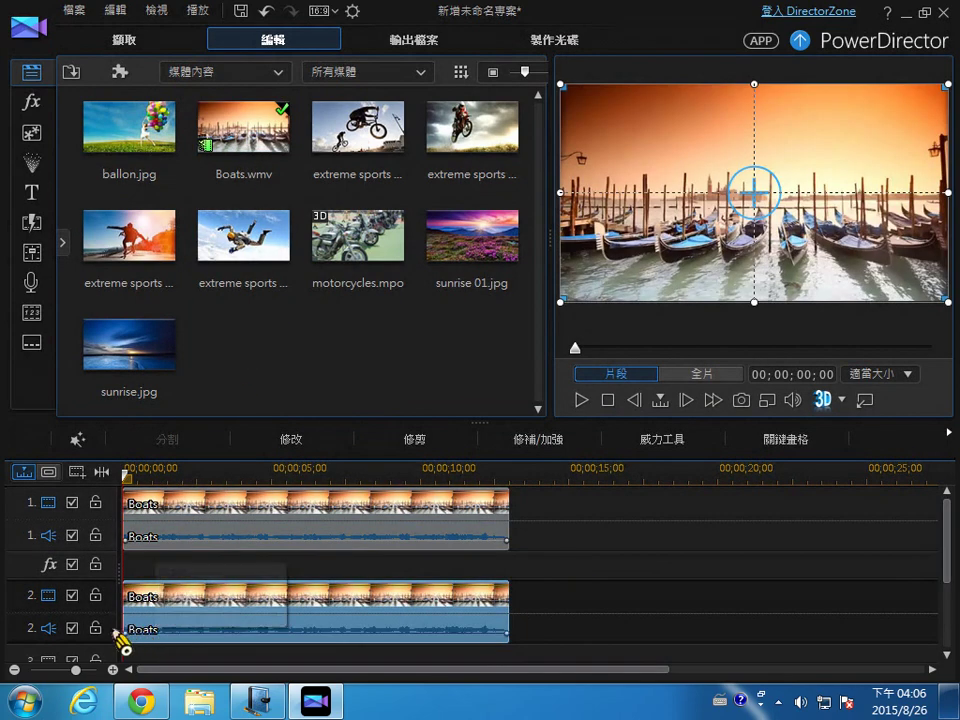
Lock the video and audio of track 2 and apply the NewBlue 柔焦 effect to the Boats clip on track 1.
left_click(95, 596)
left_click(95, 628)
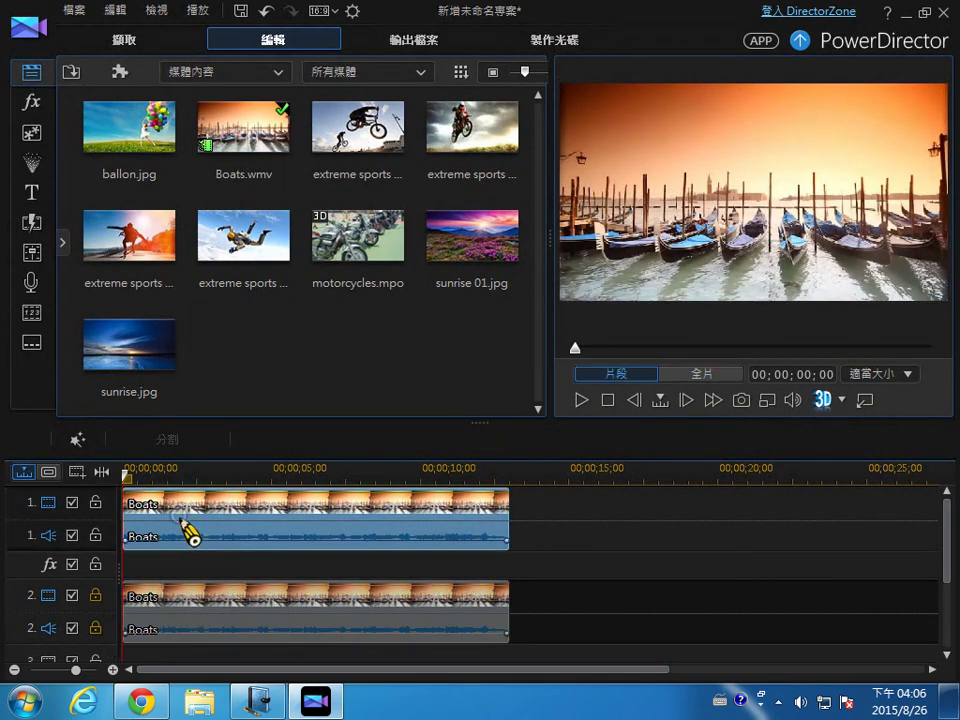
left_click(189, 531)
left_click(32, 101)
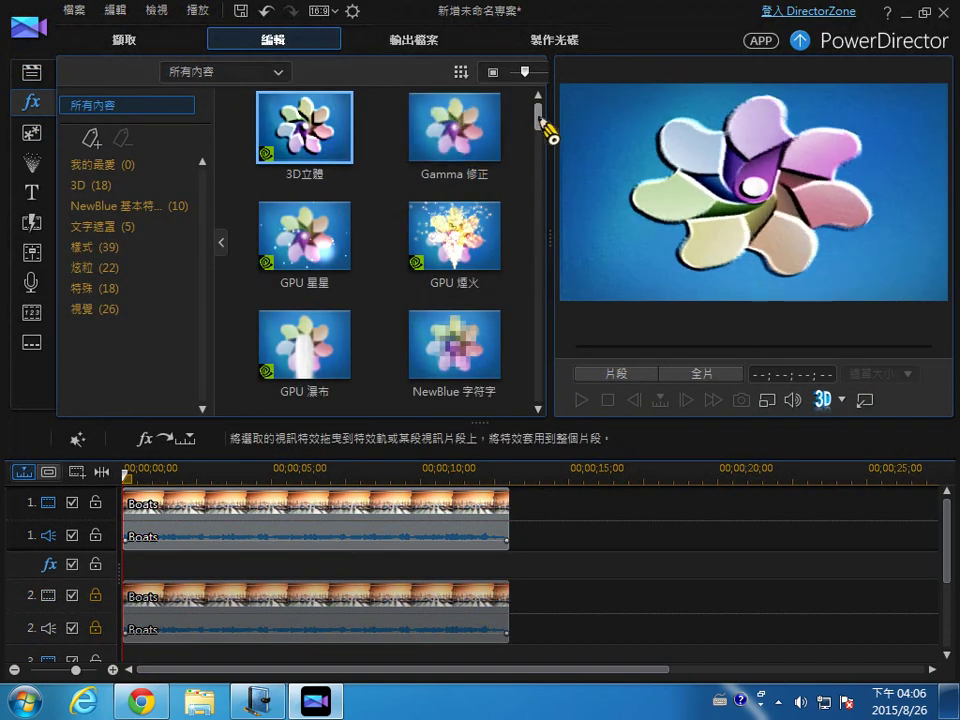
left_click_drag(546, 124, 546, 150)
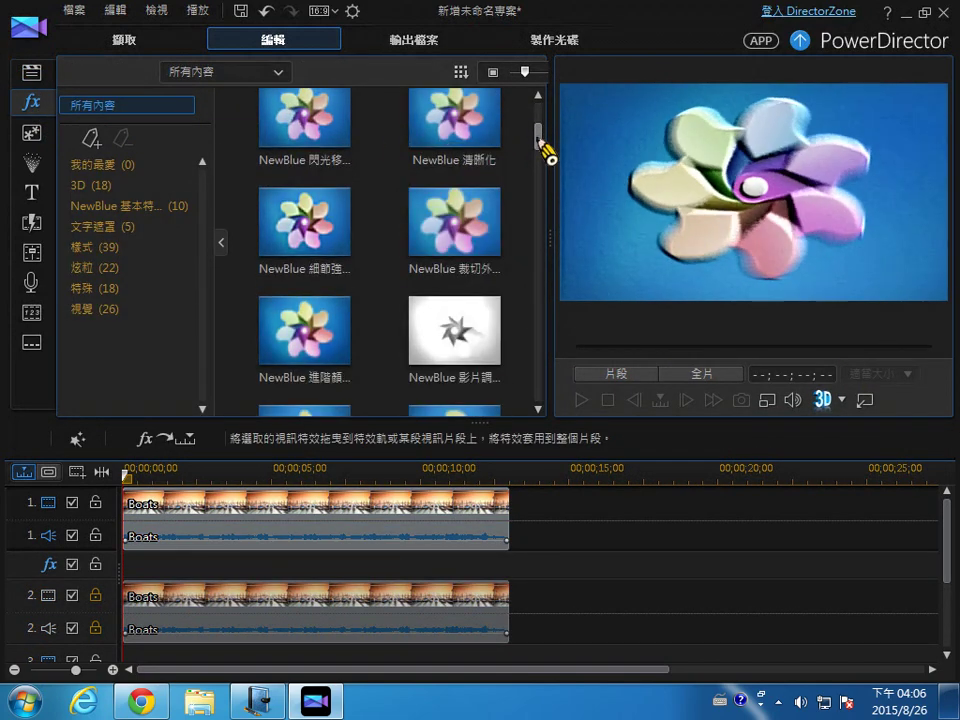
scroll(541, 146, "up", 2)
left_click_drag(455, 135, 366, 512)
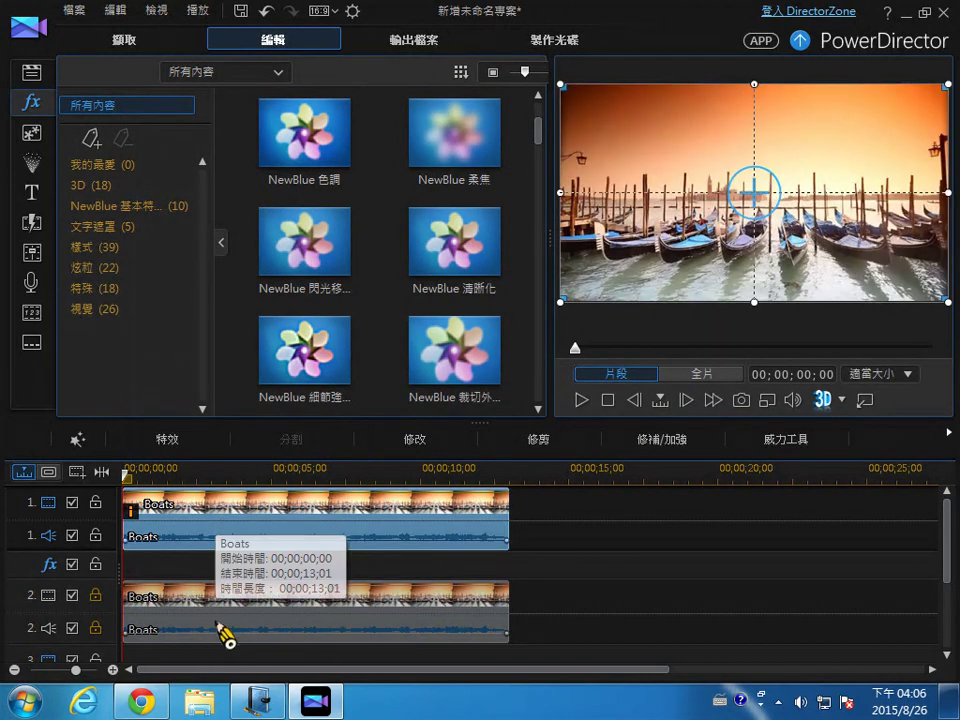
Lock track 1, unlock track 2 and open the track 2 Boats clip in 子母畫面設計師.
left_click(95, 535)
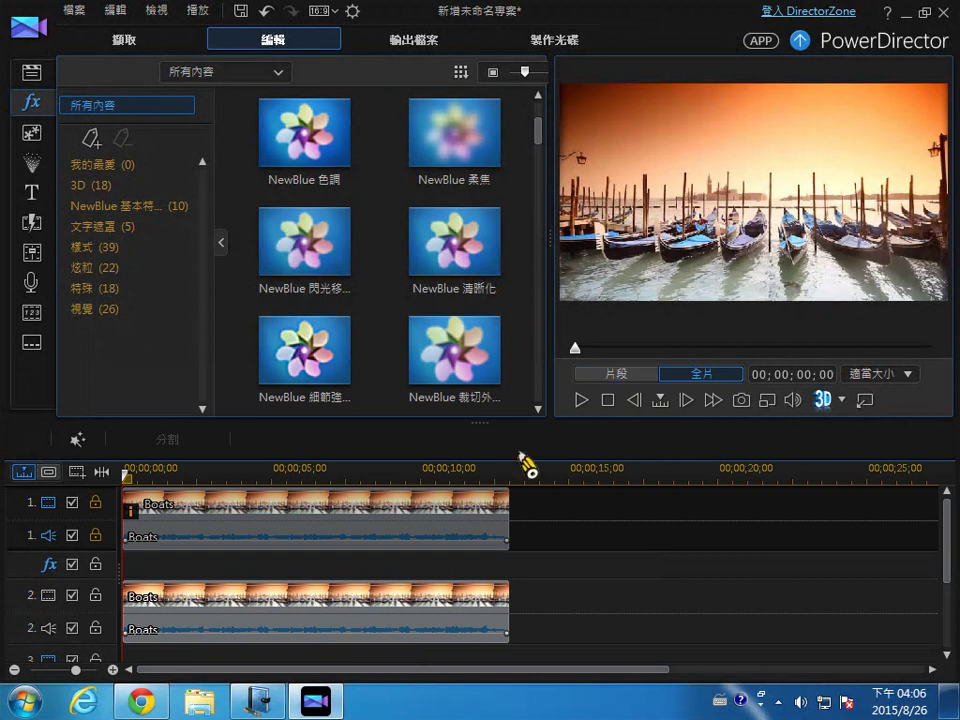
left_click(320, 588)
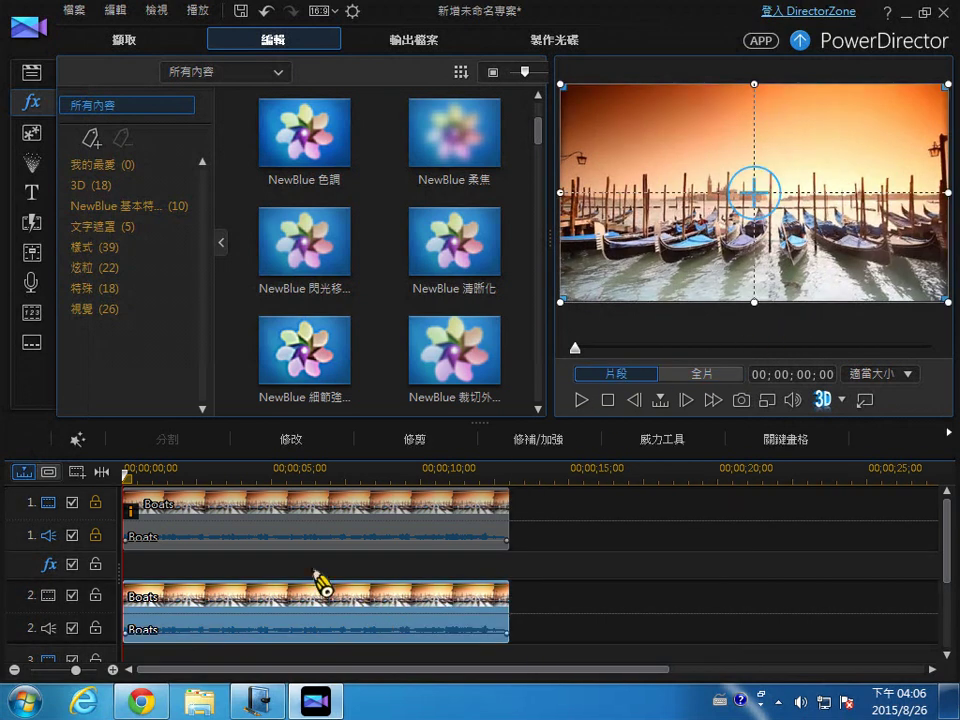
left_click(319, 441)
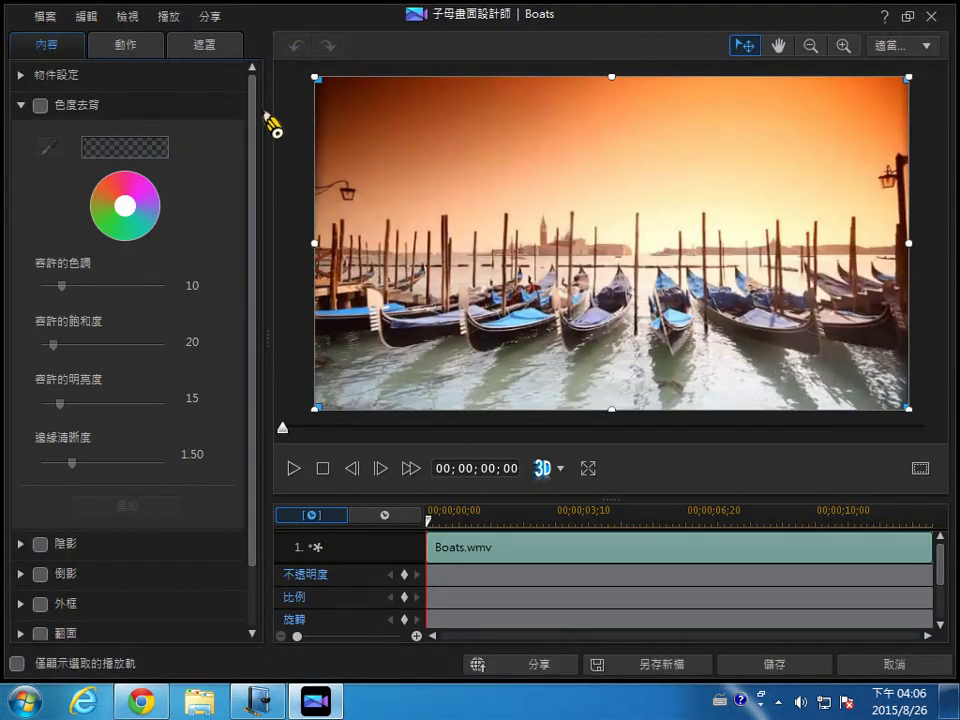
Apply the plain rectangle mask to the Boats clip, play it for a few seconds and save the mask.
left_click(224, 47)
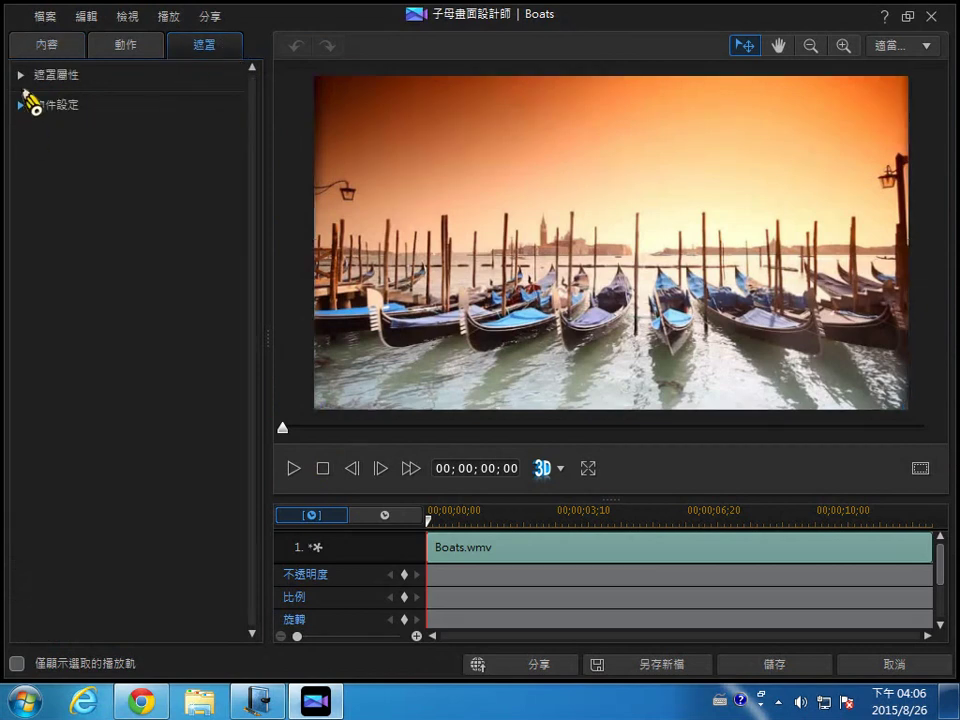
left_click(20, 75)
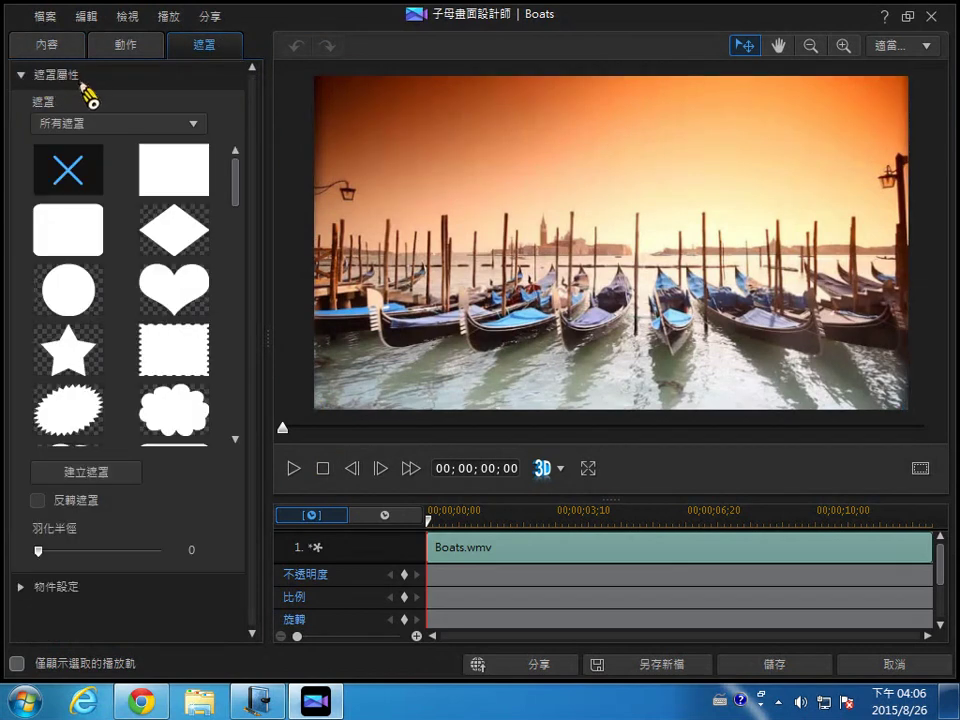
left_click(180, 173)
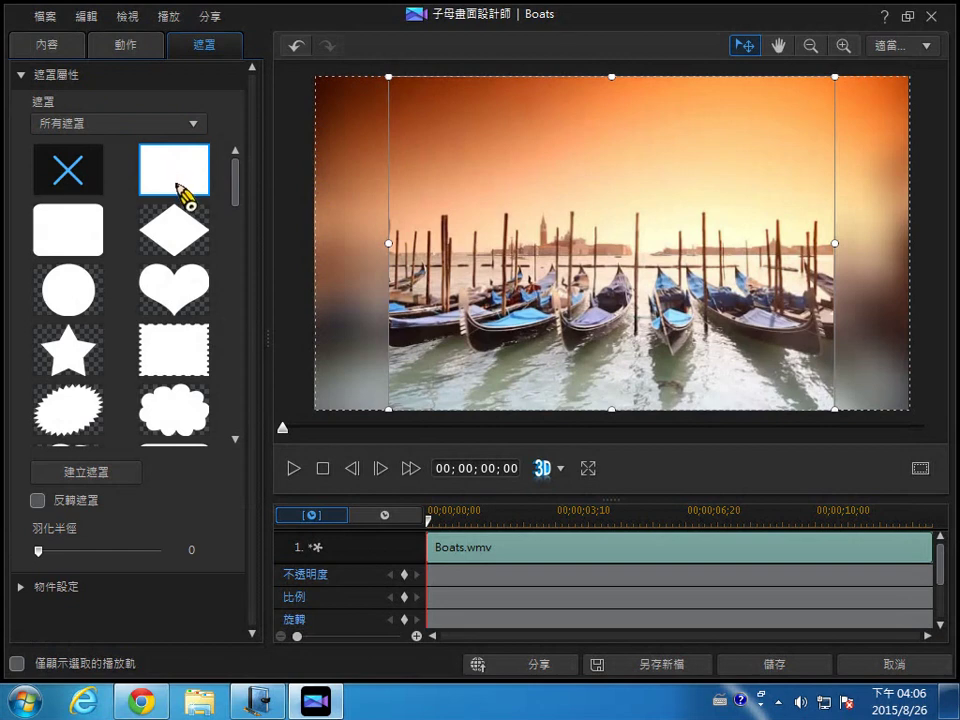
left_click(294, 474)
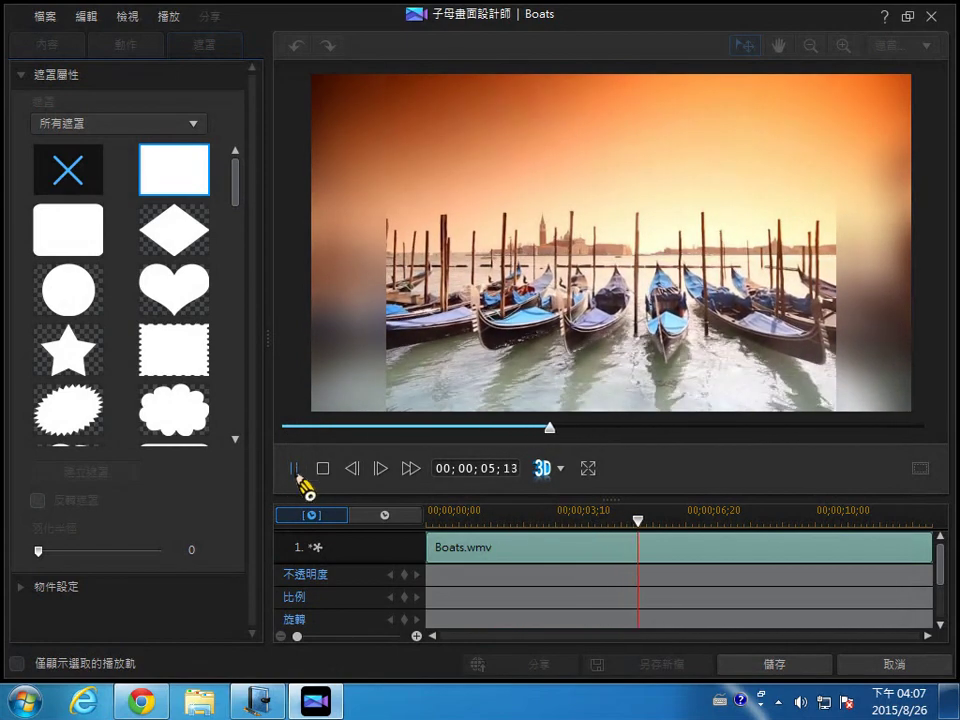
left_click(306, 472)
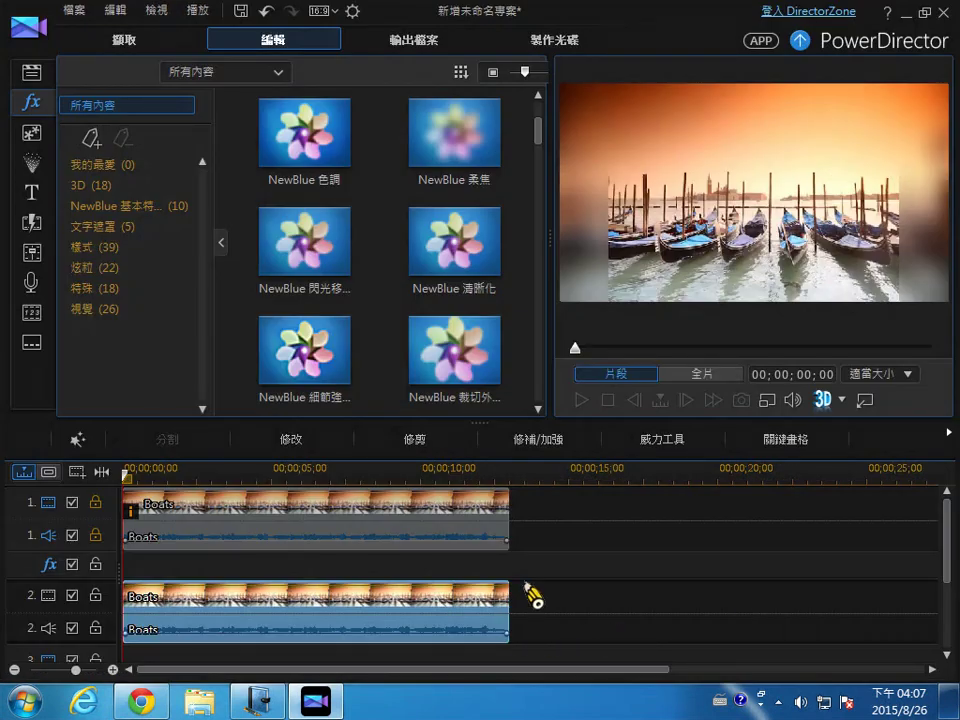
Play the masked Boats clip over its blurred background from the start in 全片 mode.
left_click(683, 376)
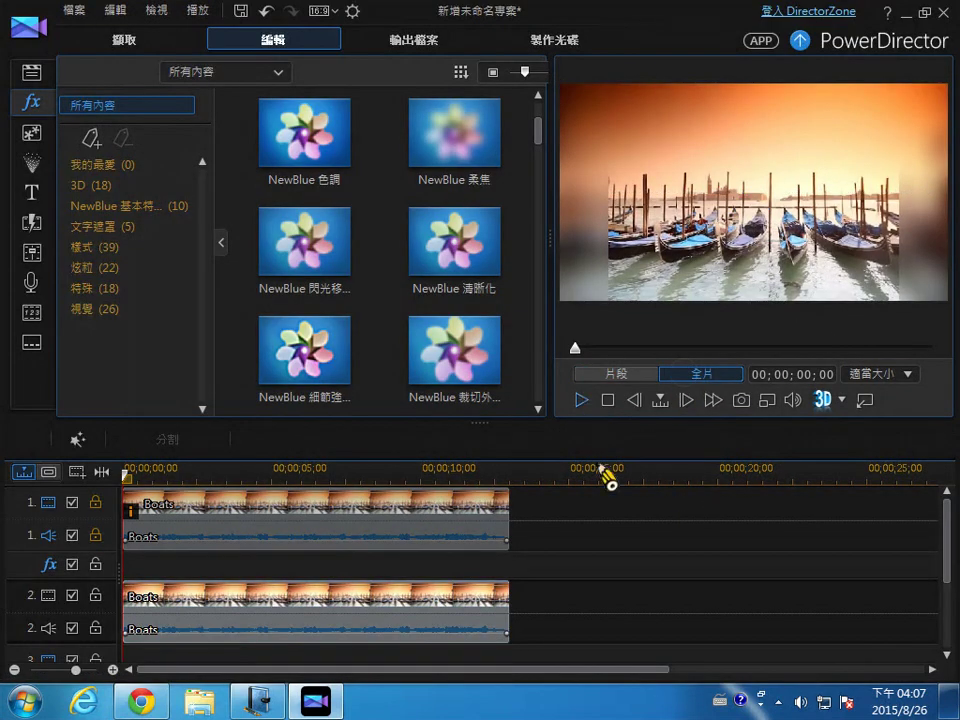
key("space")
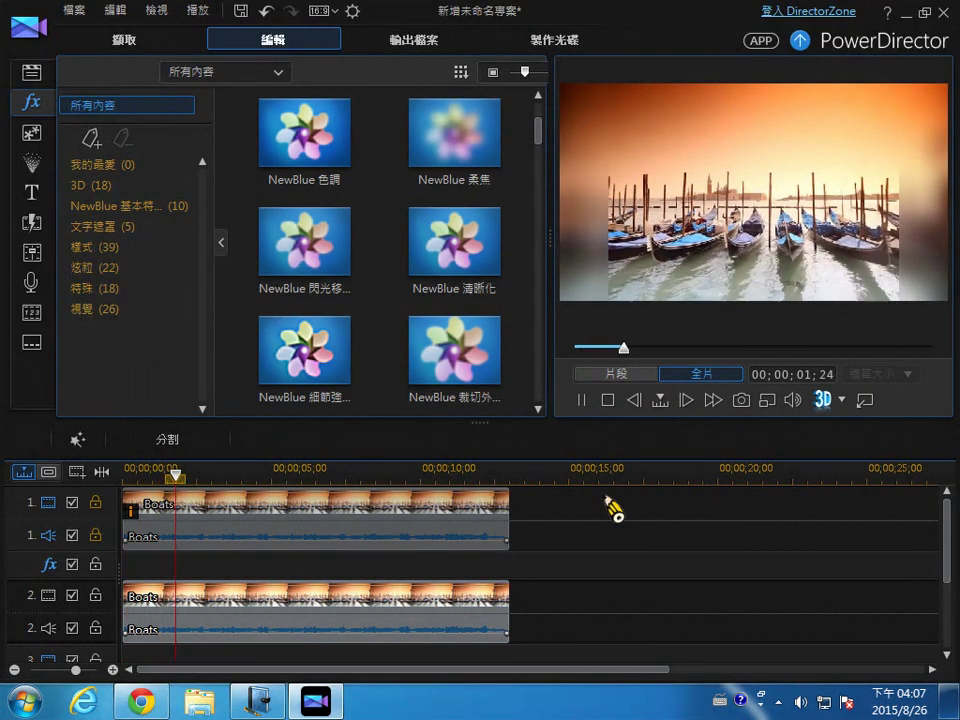